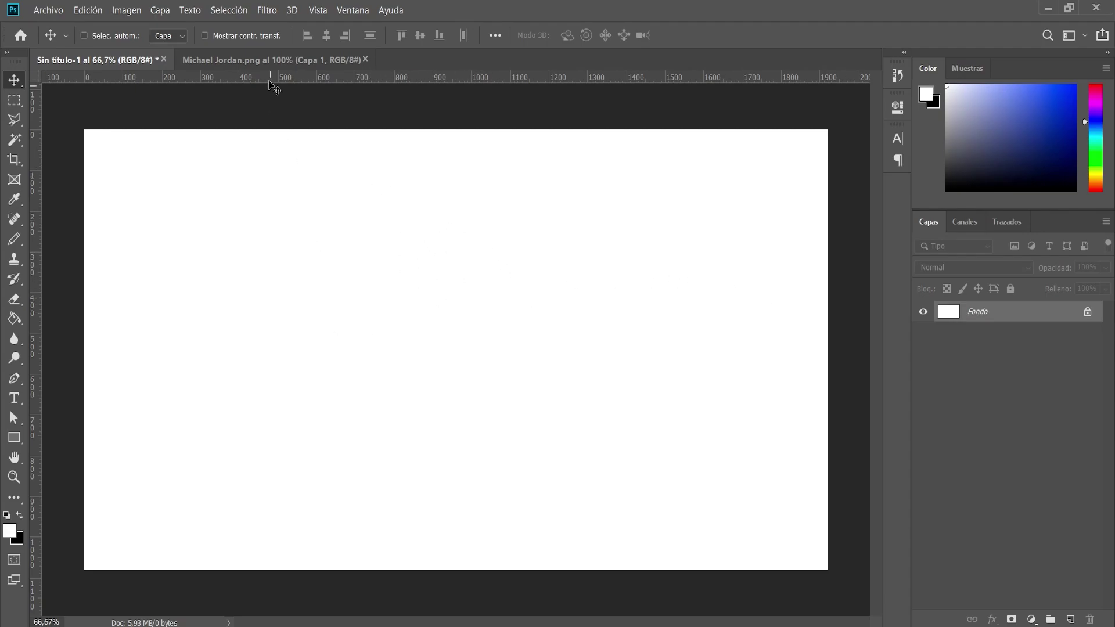
Step: Preview the Jumpman image, then unlock the blank canvas's background layer and reset colours
left_click(267, 60)
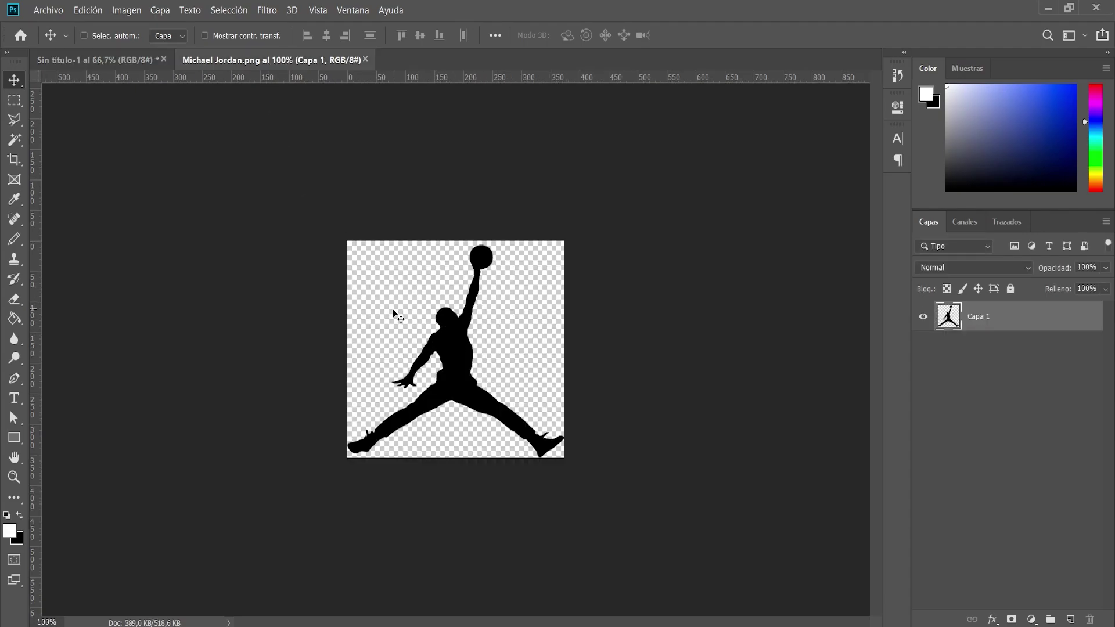
left_click(94, 58)
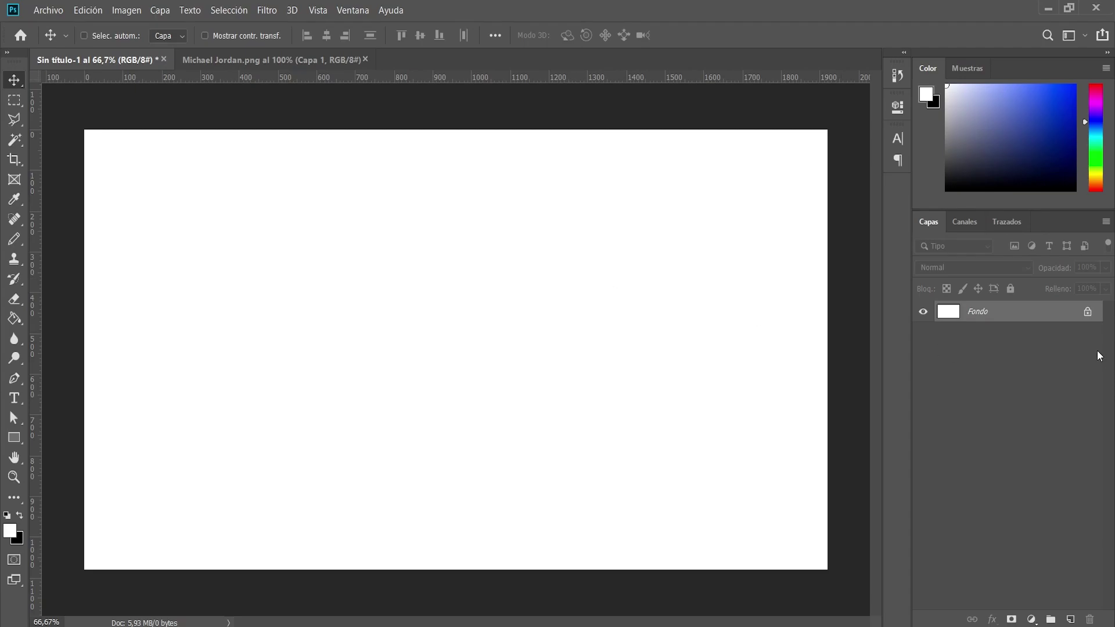
left_click(1087, 312)
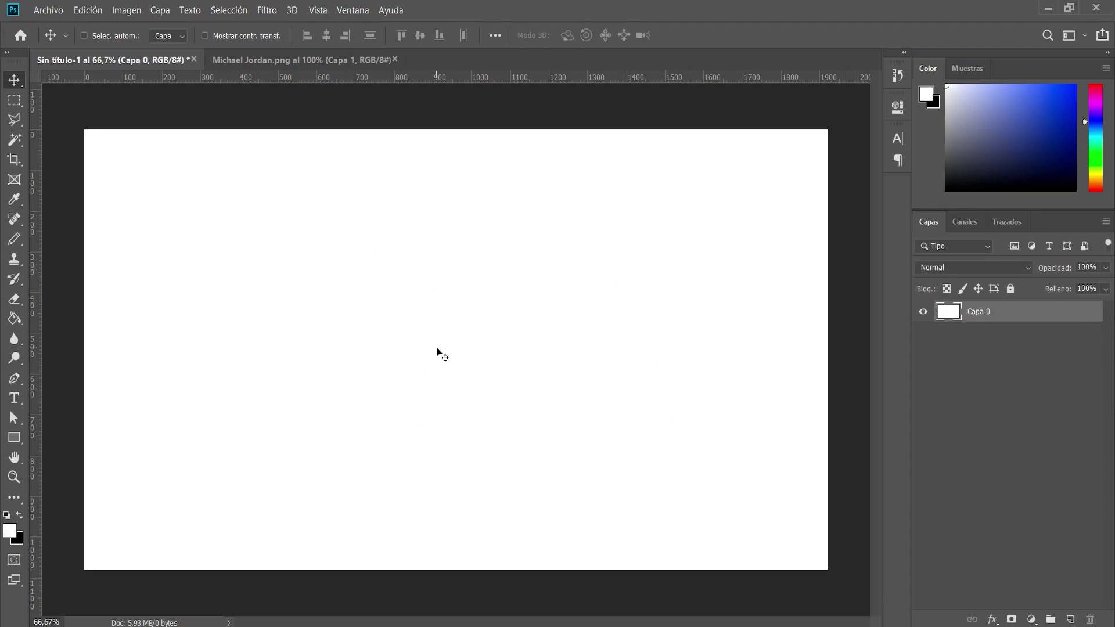
key("x")
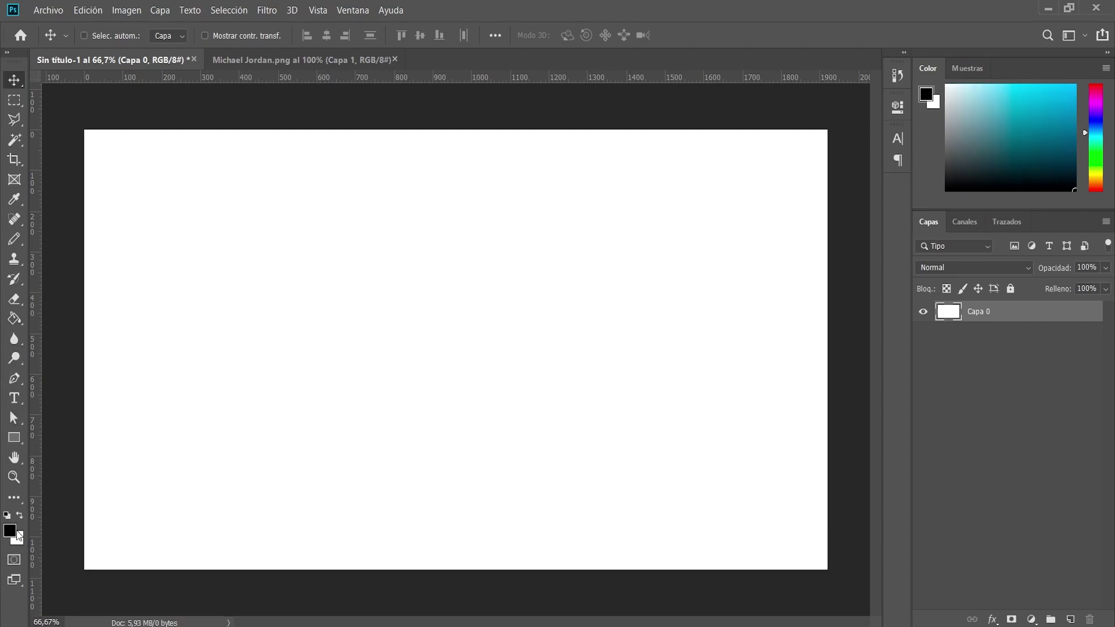
left_click(7, 516)
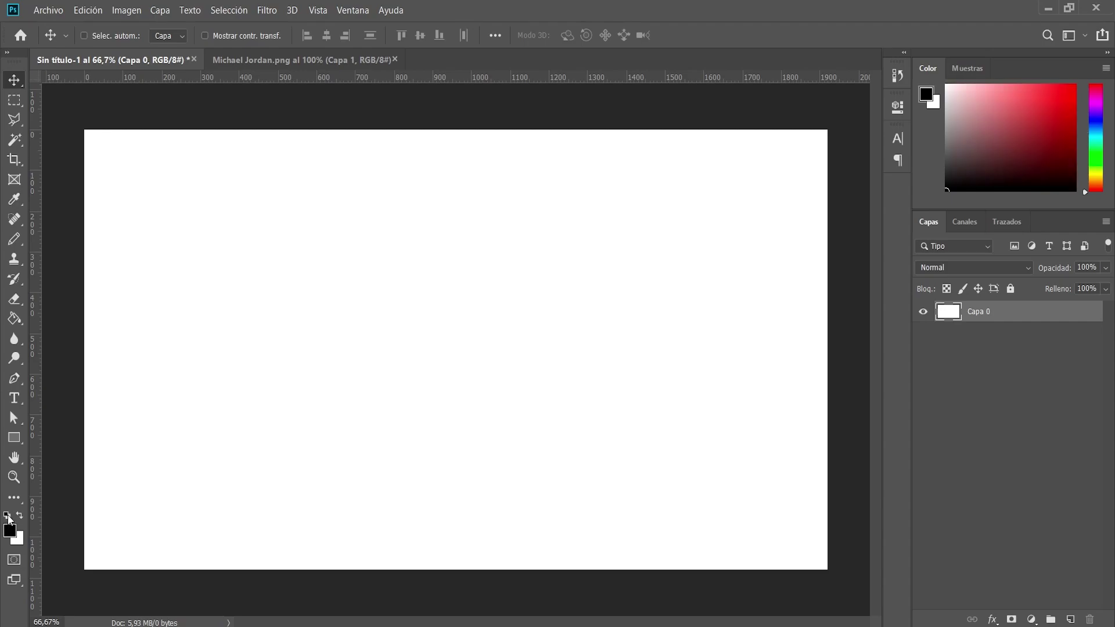
Step: Set the foreground colour to black (000000) and fill the whole canvas with it
left_click(11, 529)
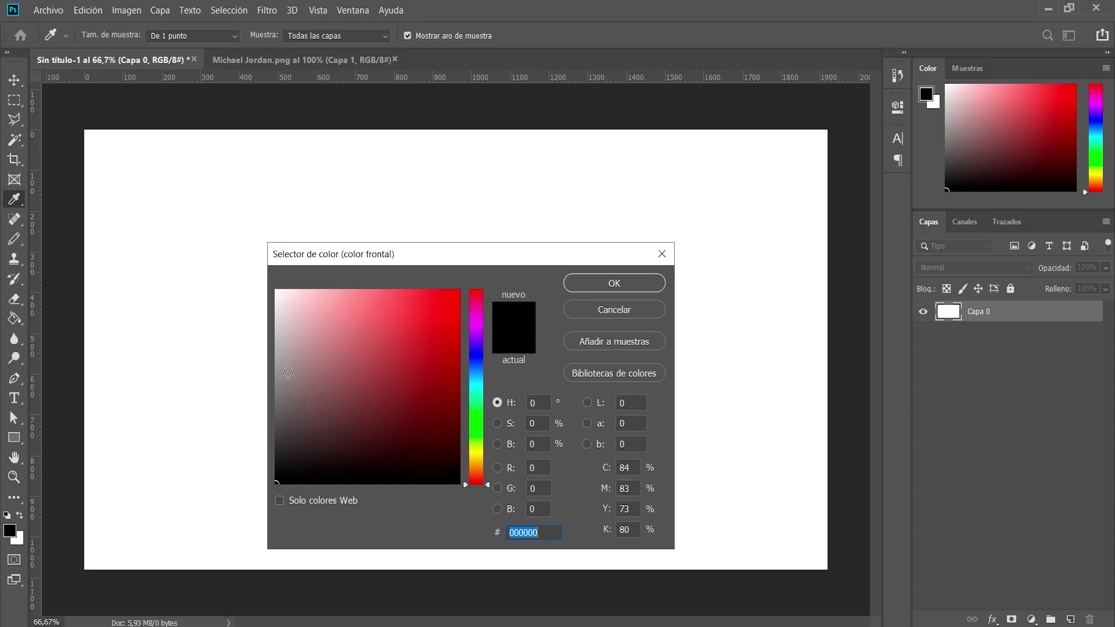
left_click(328, 343)
left_click_drag(328, 342, 261, 497)
key("Return")
key("v")
left_click(14, 318)
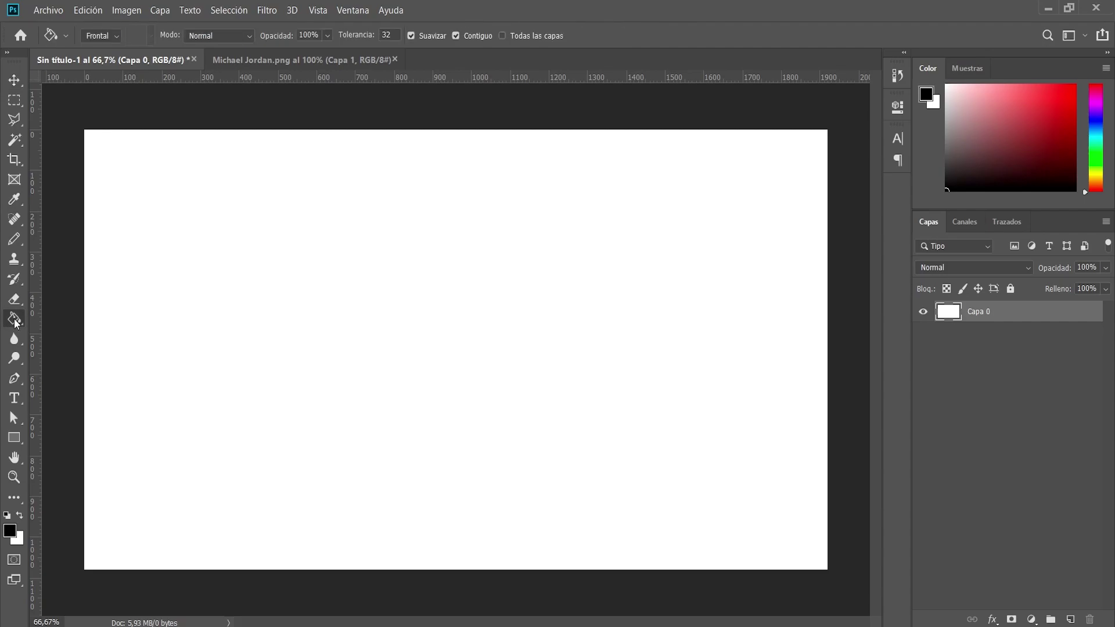
left_click(378, 325)
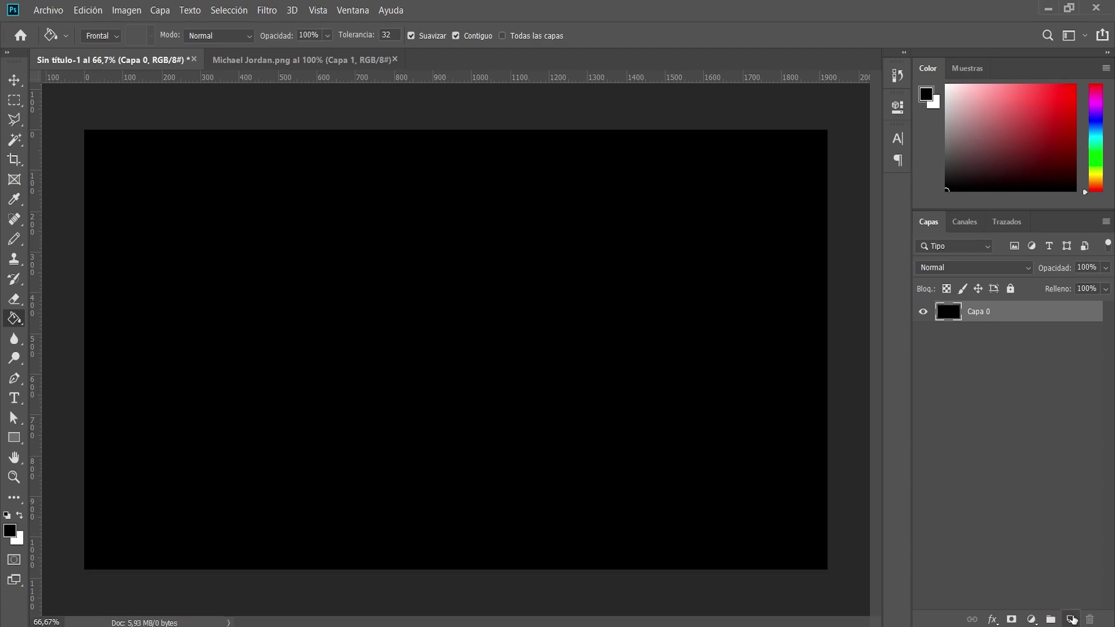
Step: On a new layer, type 'JORDAN' near the canvas top-left and make it white
left_click(1072, 619)
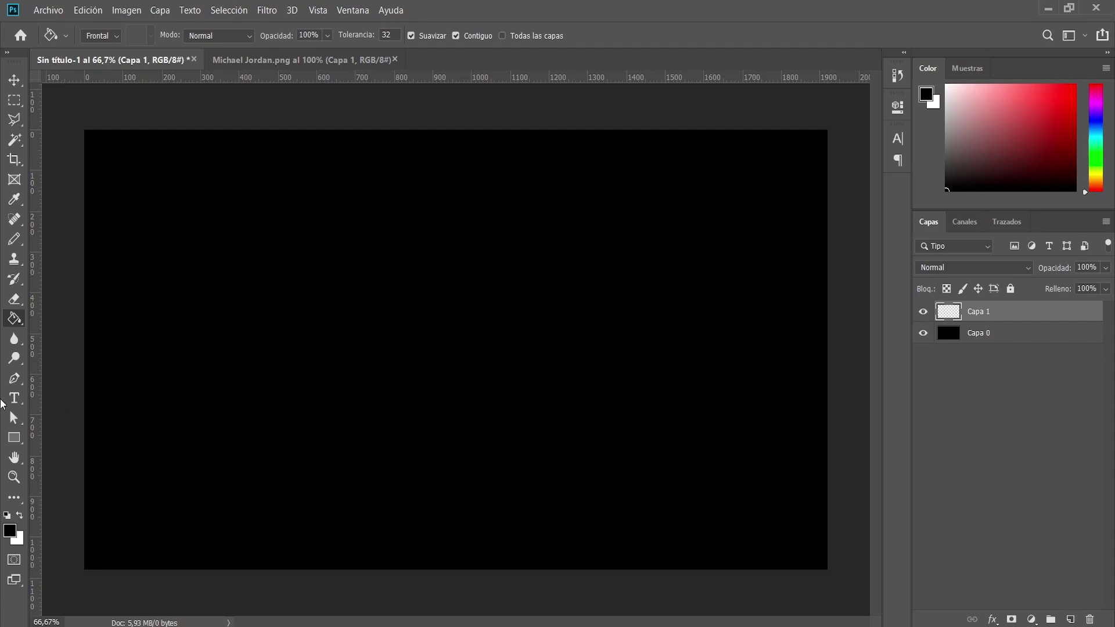
left_click(14, 399)
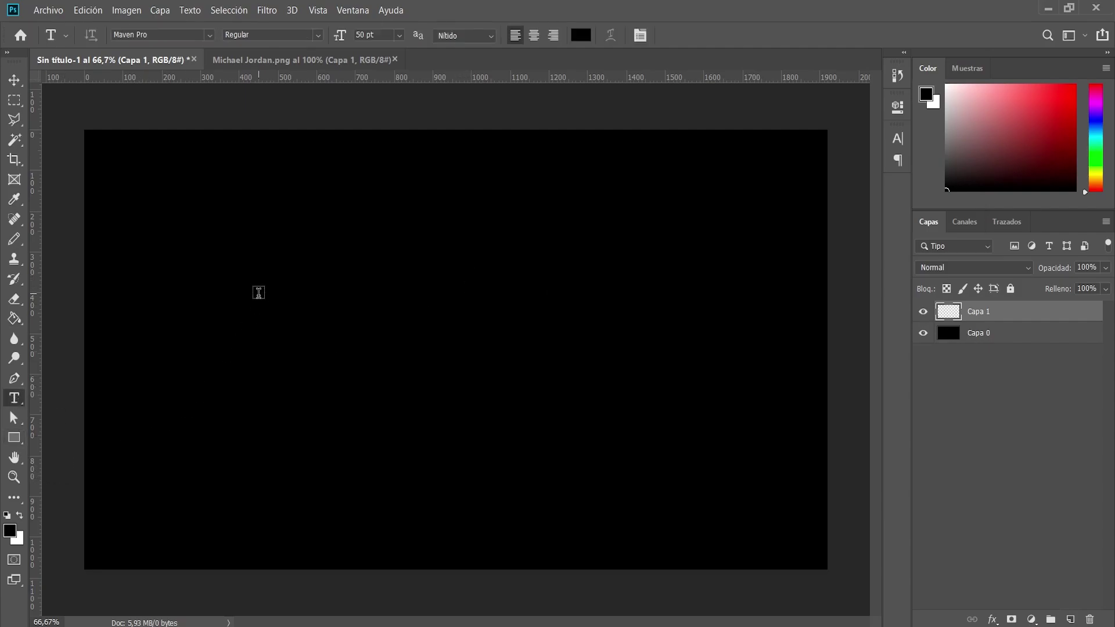
left_click(235, 236)
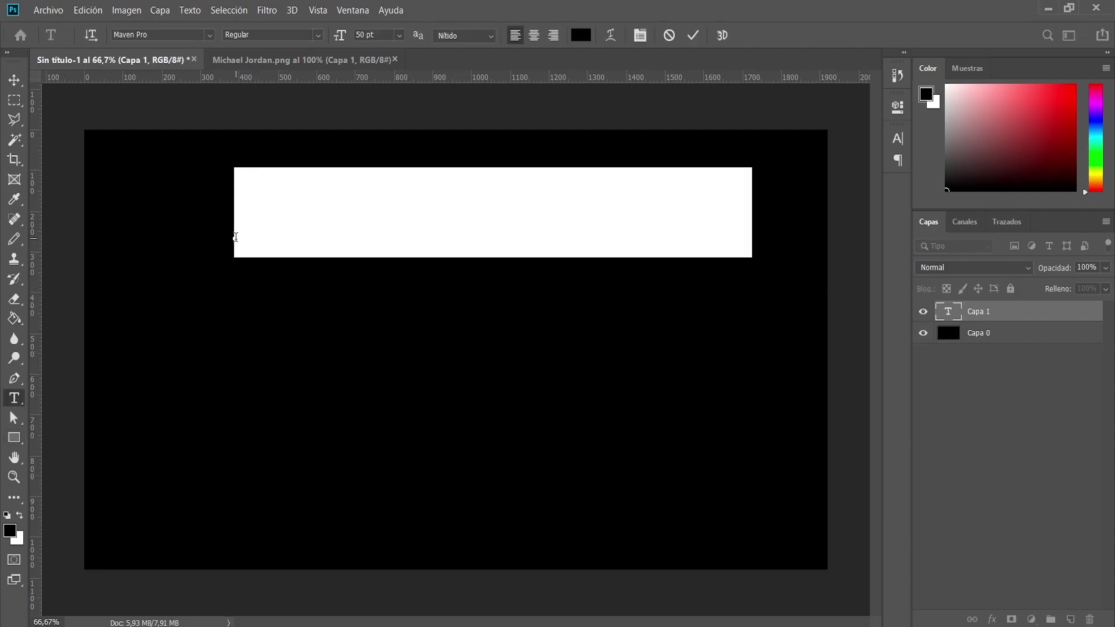
type("JORDAN")
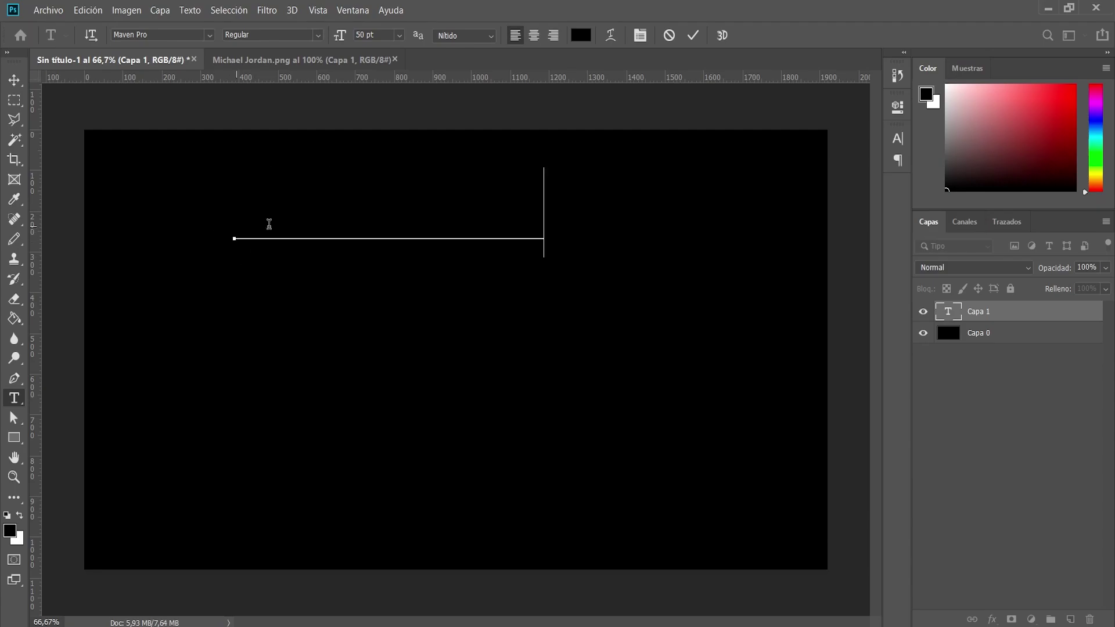
double_click(284, 228)
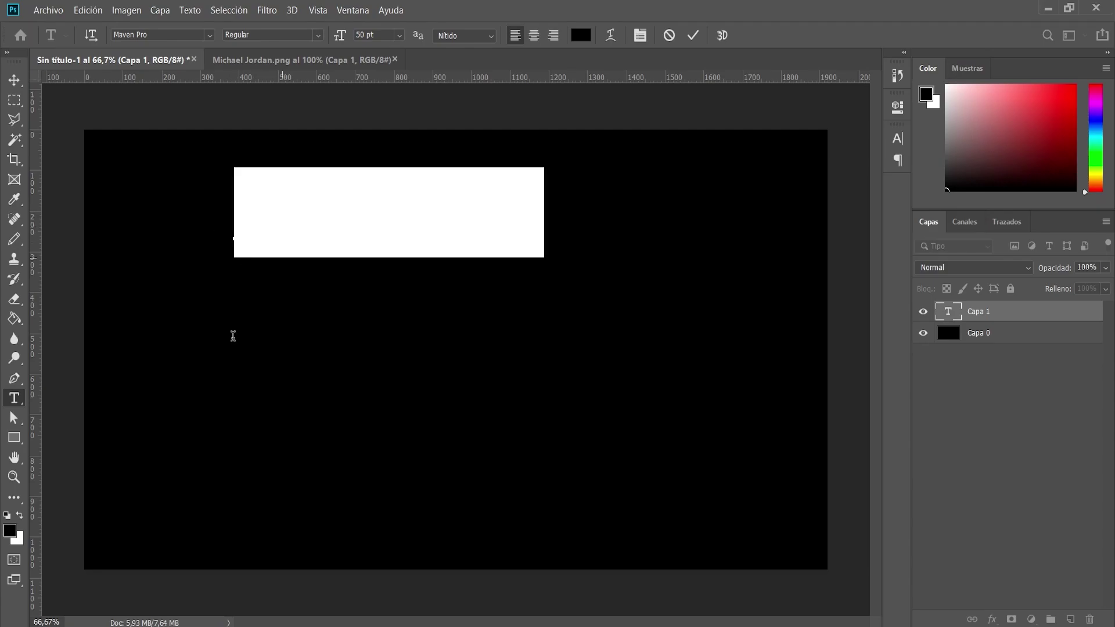
left_click(20, 516)
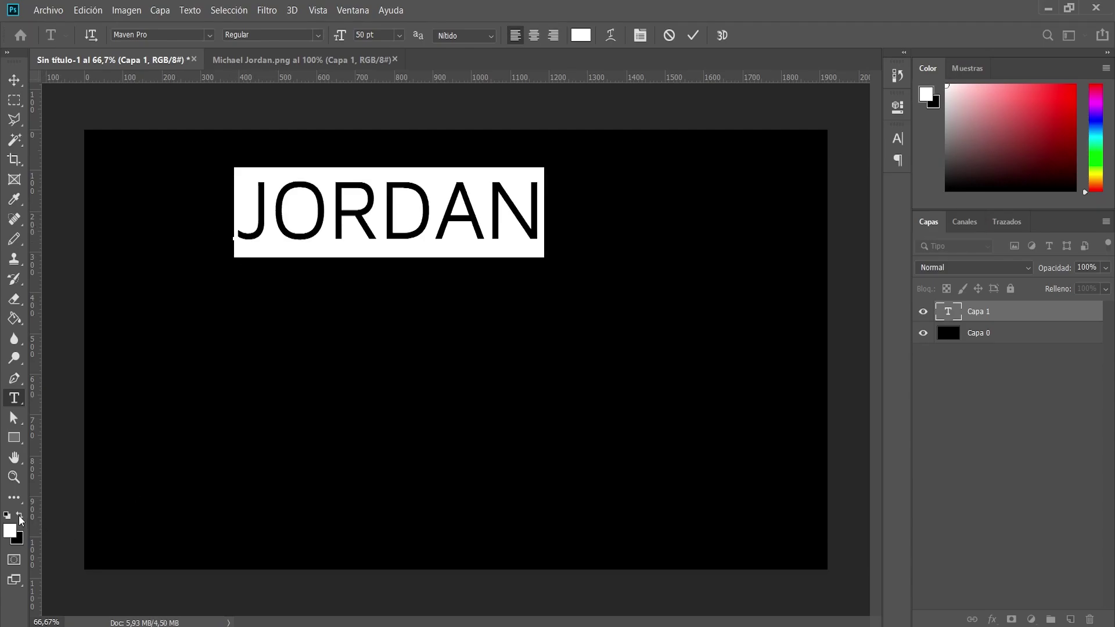
Step: Set JORDAN to the BigNoodleTitling font at 150 pt and commit the text
left_click(642, 36)
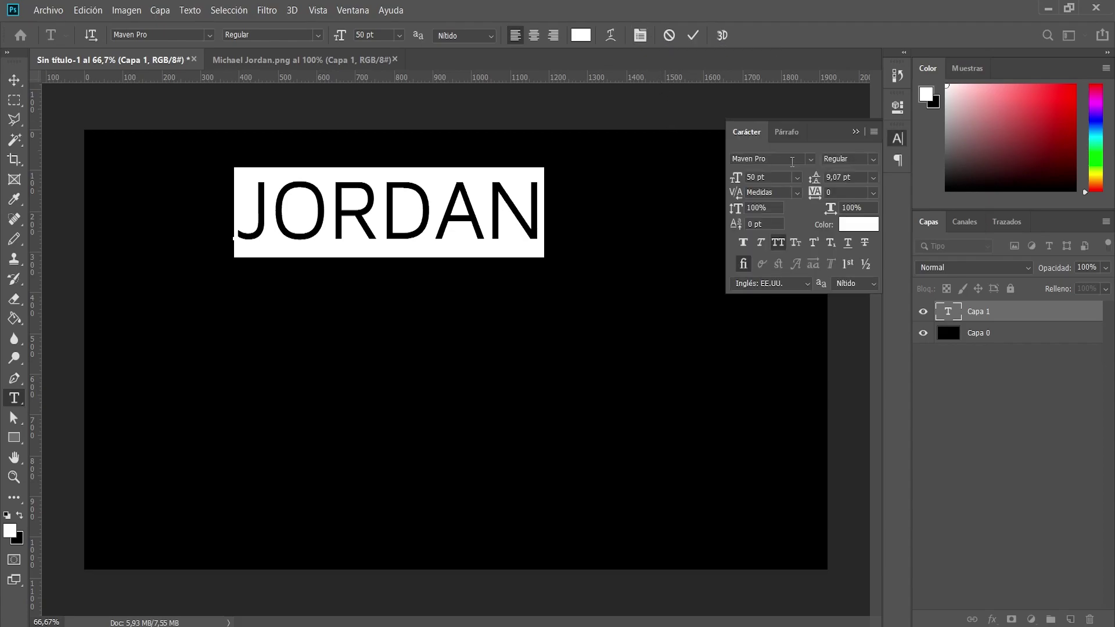
left_click(792, 162)
type("big")
key("Return")
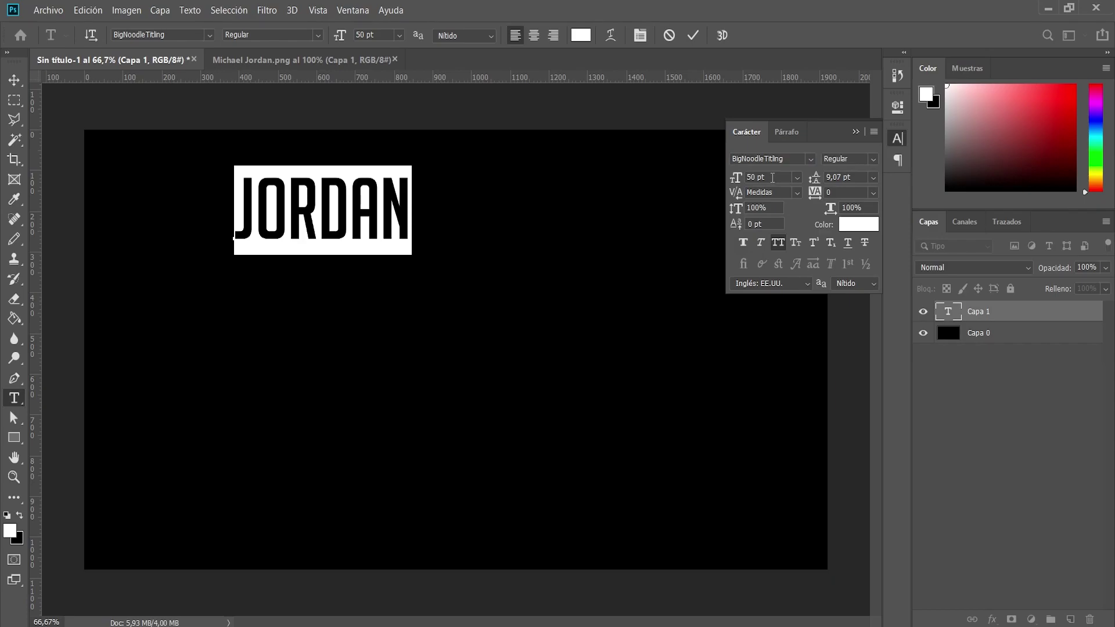
left_click(771, 177)
type("200")
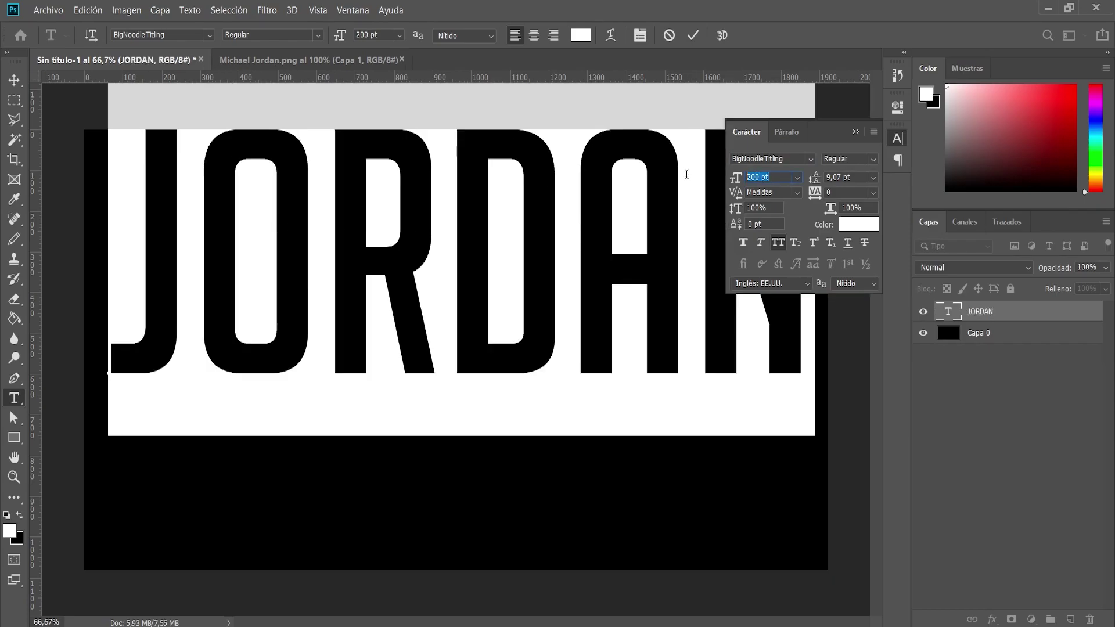
type("150")
key("Return")
left_click(14, 80)
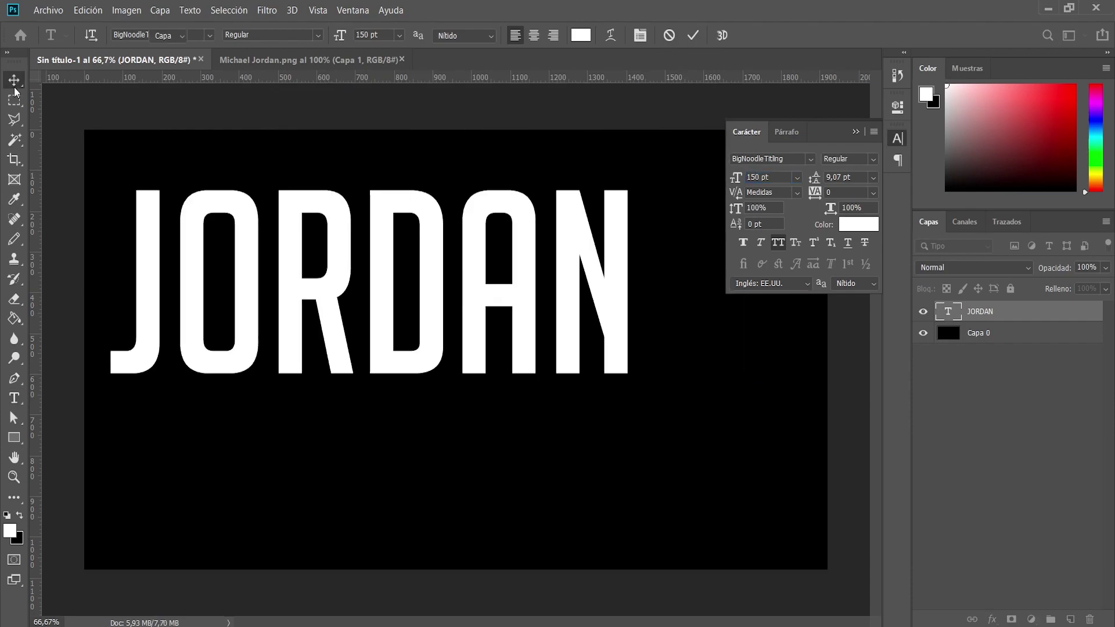
left_click(855, 132)
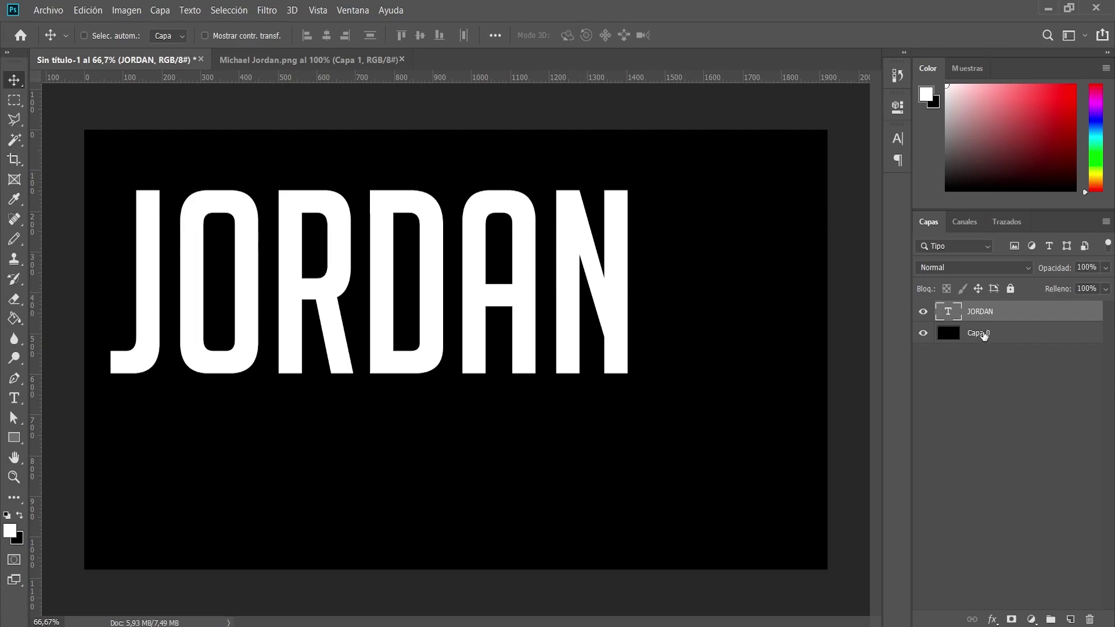
Step: Align JORDAN to the canvas's horizontal centre and move it slightly upward
key("ctrl")
left_click(1017, 335, "ctrl")
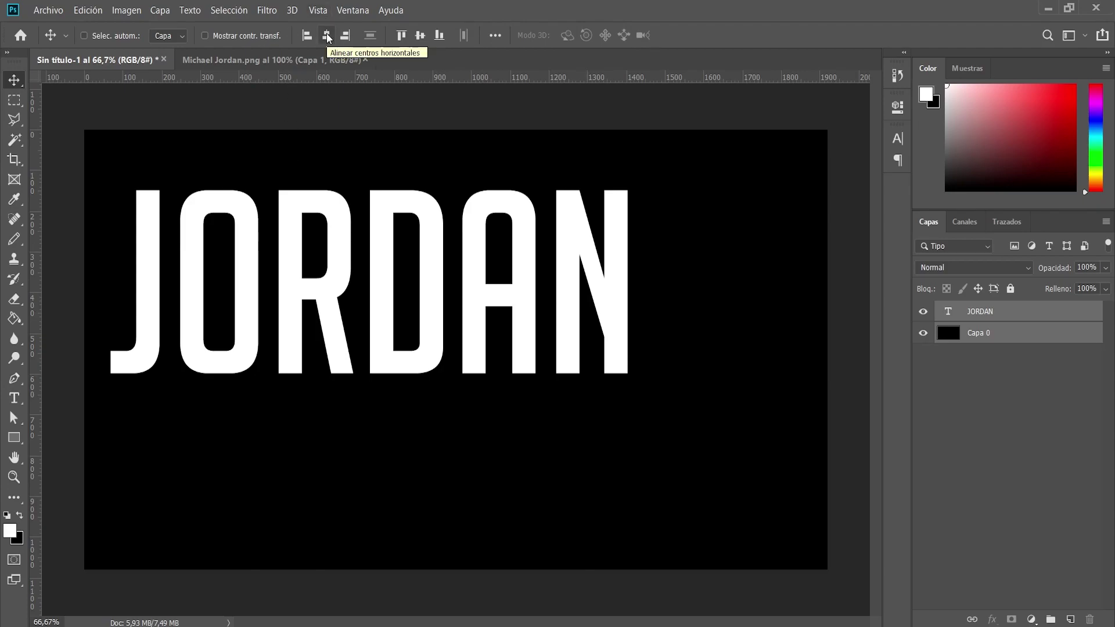
left_click(327, 36)
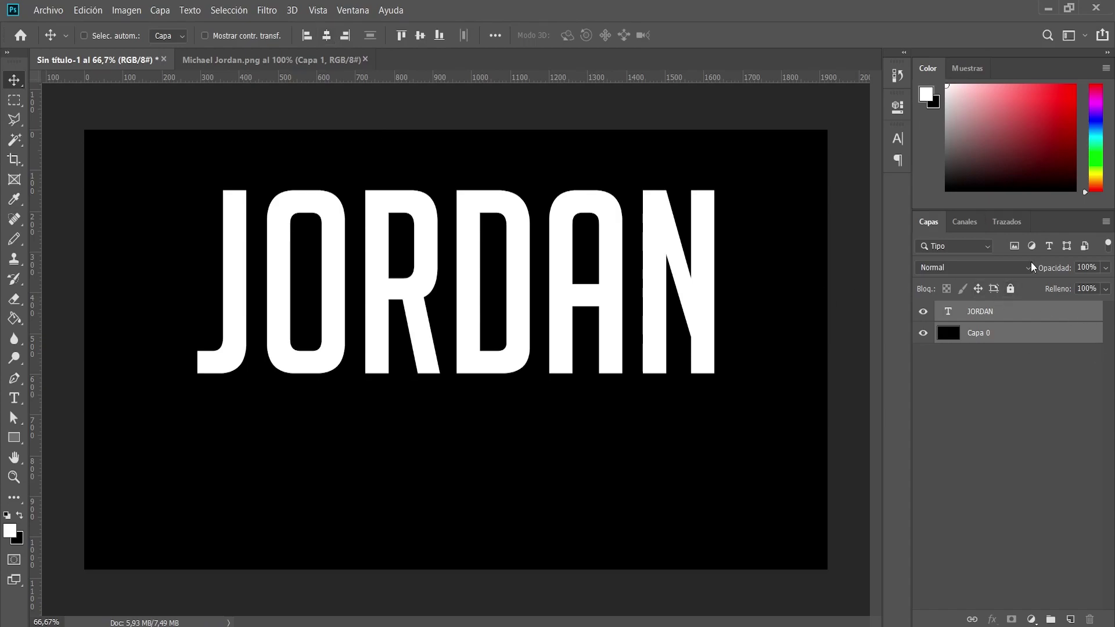
left_click(1029, 312)
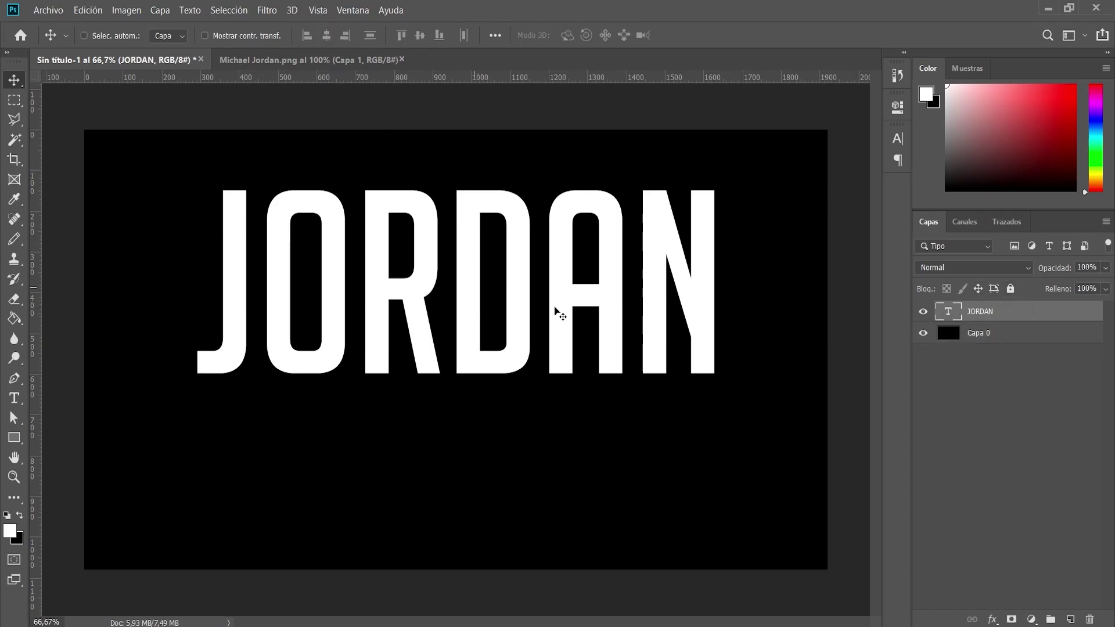
left_click_drag(568, 306, 569, 273)
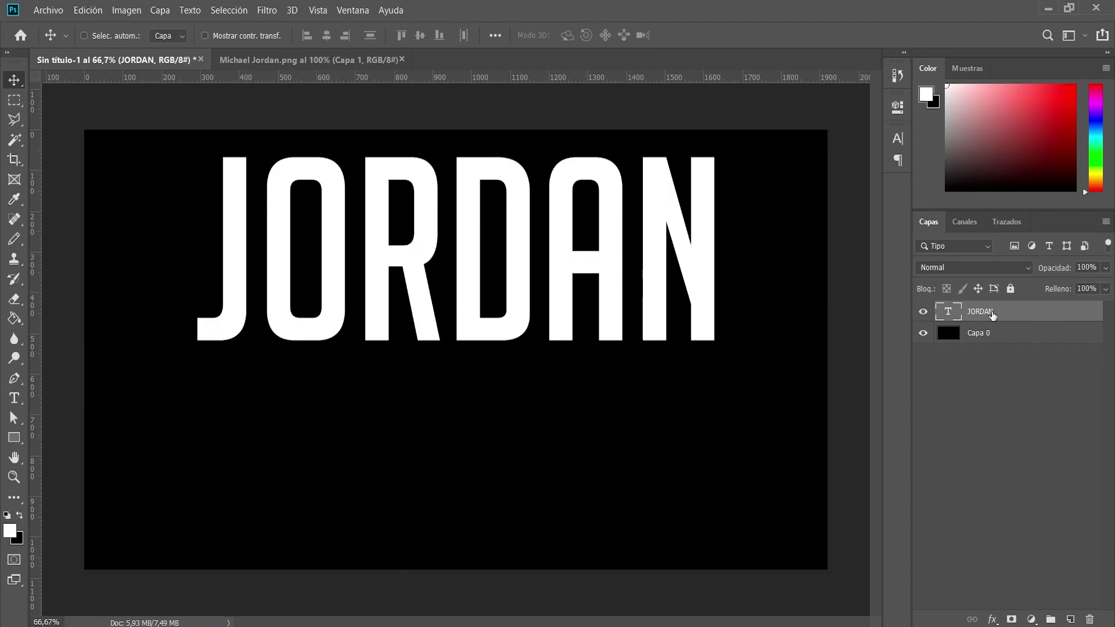
Step: Convert the JORDAN text layer to a shape and switch to Direct Selection for anchor editing
right_click(1007, 314)
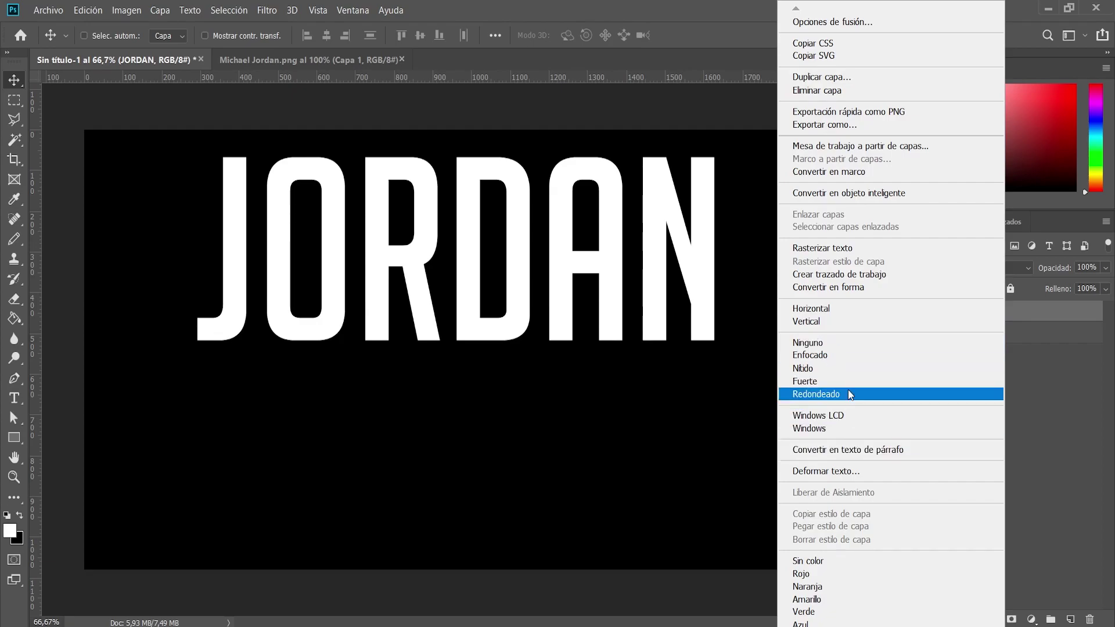
left_click(855, 288)
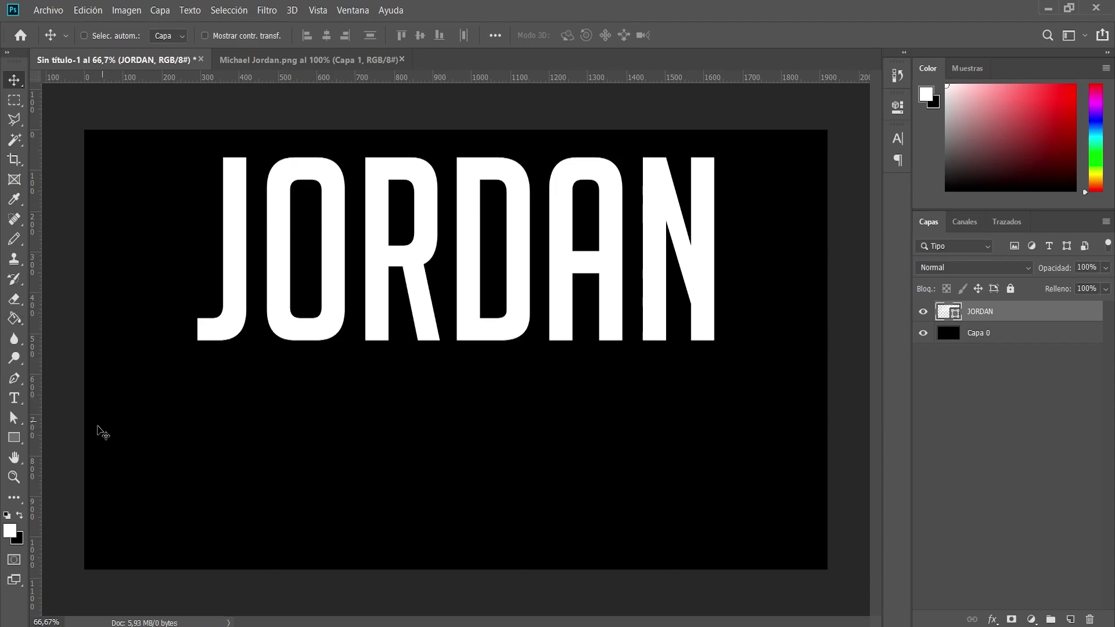
left_click(13, 424)
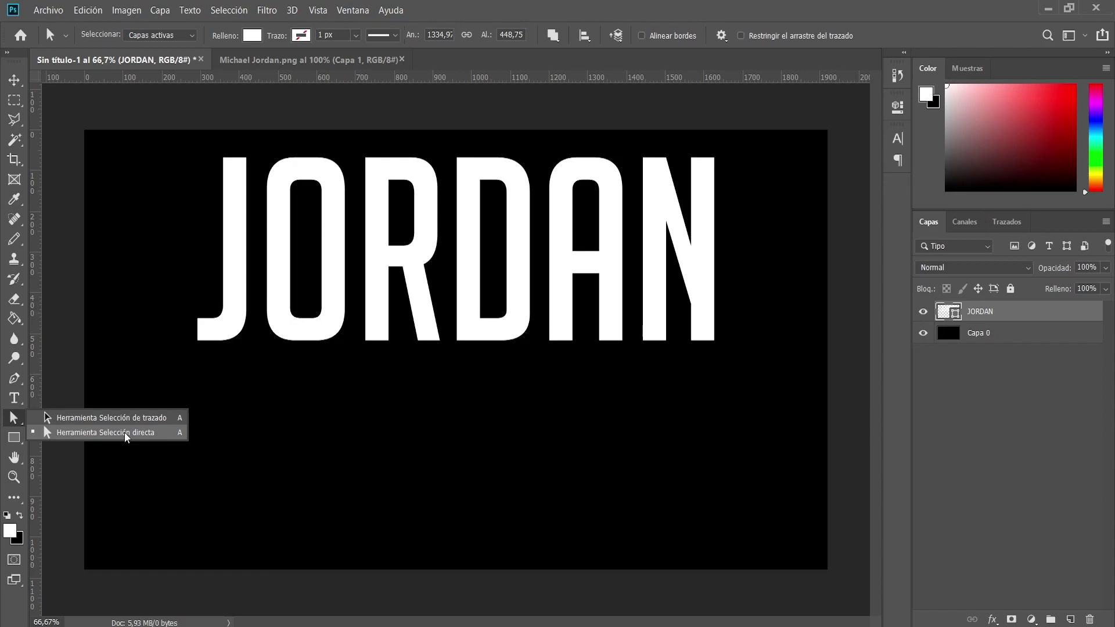
left_click(127, 436)
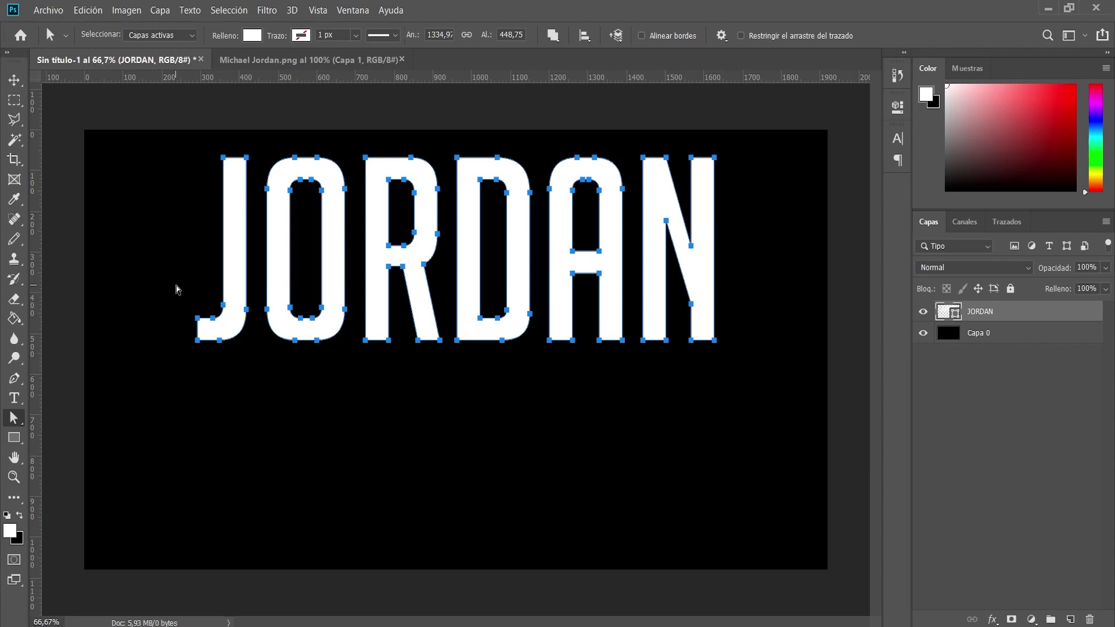
Step: Select the letters' bottom anchors and nudge them down until JORDAN is about 1335 × 936 px
mouse_move(174, 297)
left_mouse_down()
mouse_move(675, 399)
mouse_move(809, 400)
left_mouse_up()
key("shift+Down")
key("shift+Down")
key("shift+Down")
key("shift+Down")
key("shift+Down")
key("shift+Down")
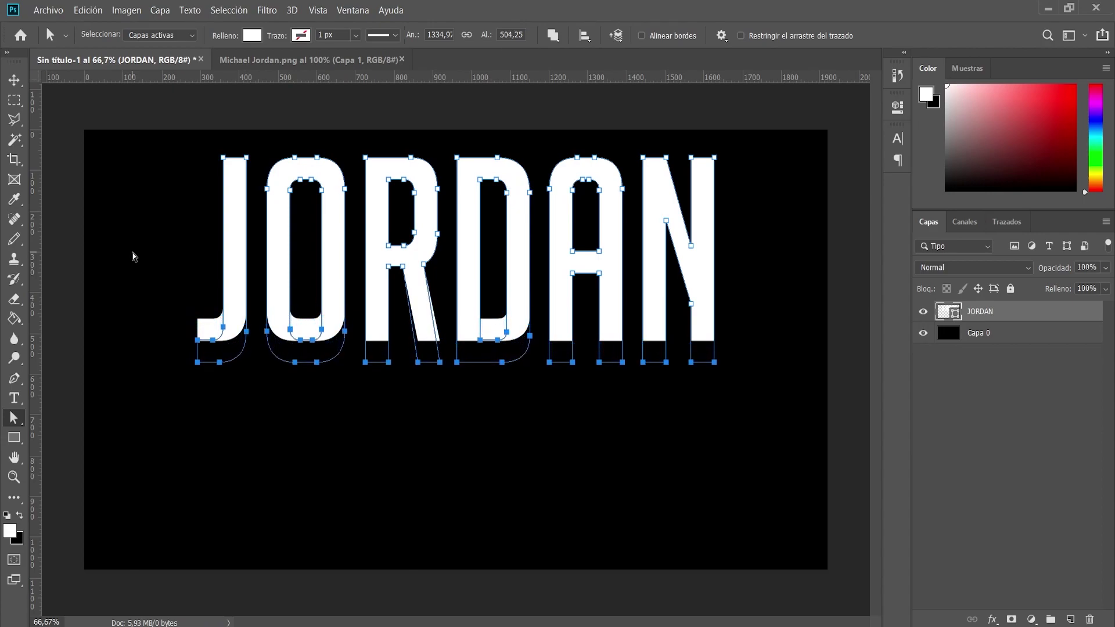
key("shift+Down")
key("shift+Down")
key("shift+Down")
key("shift+Down")
key("shift+Down")
key("shift+Down")
key("shift+Down")
key("shift+Down")
key("shift+Down")
key("shift+Down")
key("shift+Down")
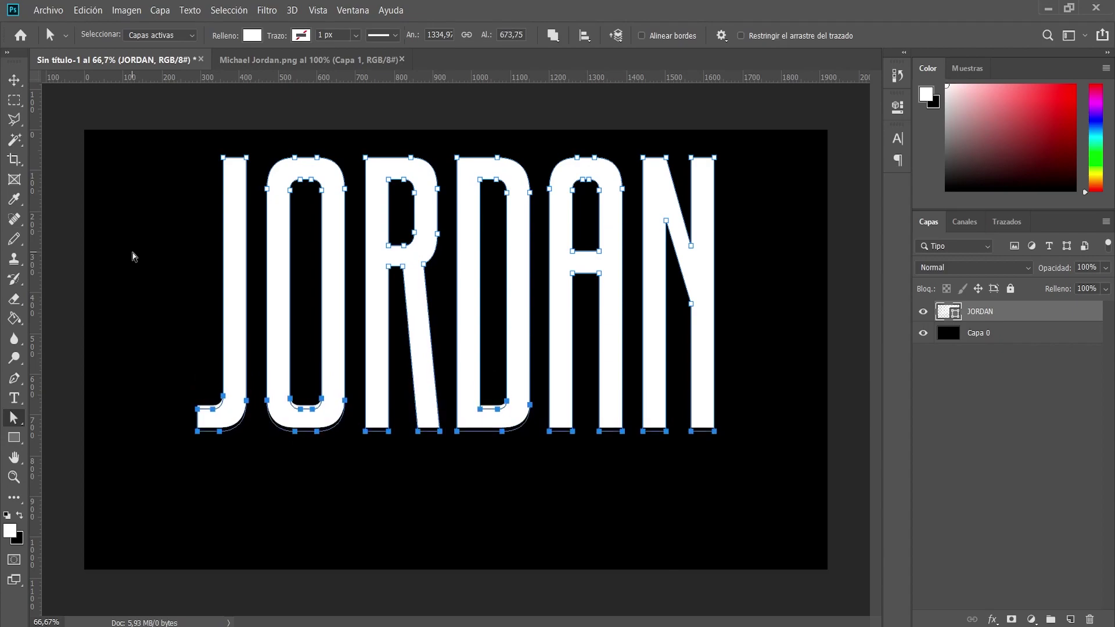
key("shift+Down")
key("shift+Down")
key("shift+Down")
key("shift+Down")
key("shift+Down")
key("shift+Down")
key("shift+Down")
key("shift+Down")
key("shift+Down")
key("shift+Down")
key("shift+Down")
key("shift+Down")
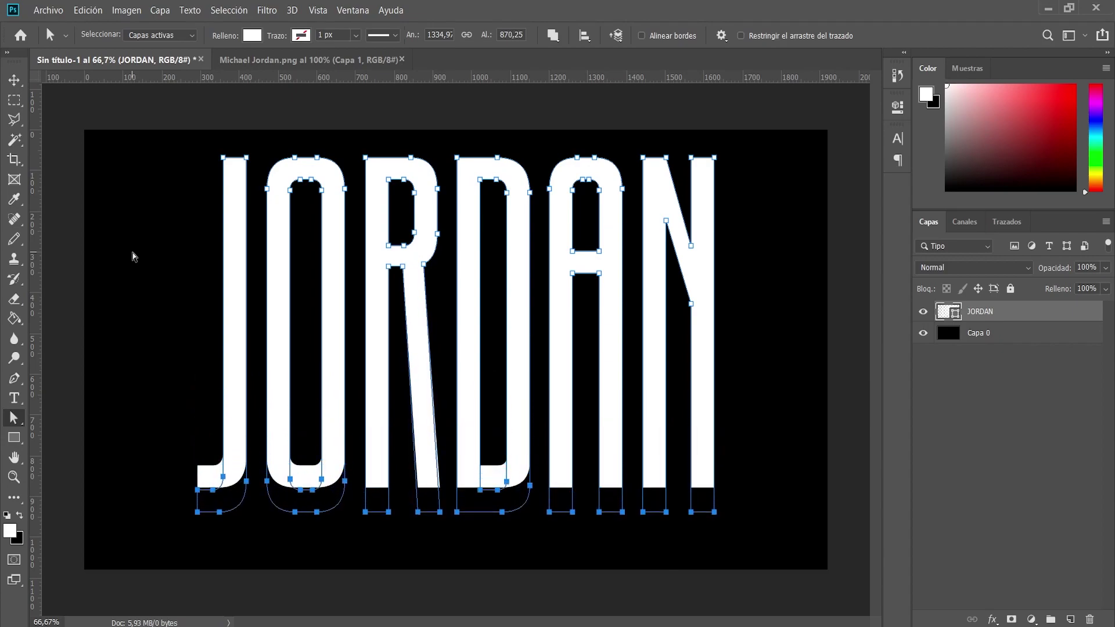
key("shift+Down")
key("shift+Down")
key("shift+Down")
key("shift+Down")
key("shift+Down")
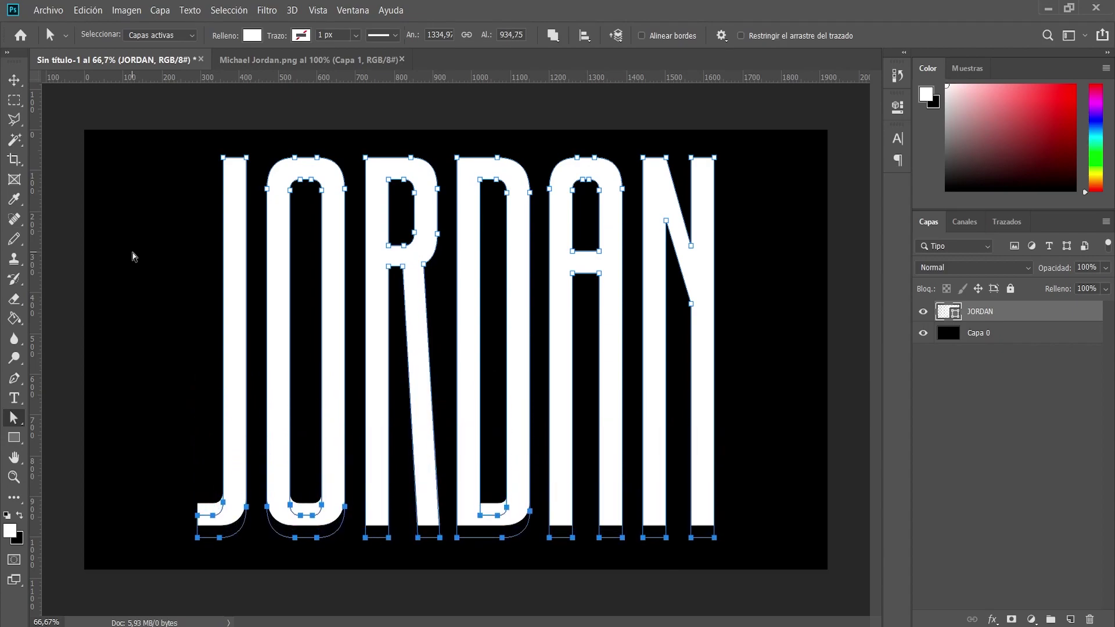
key("shift+Down")
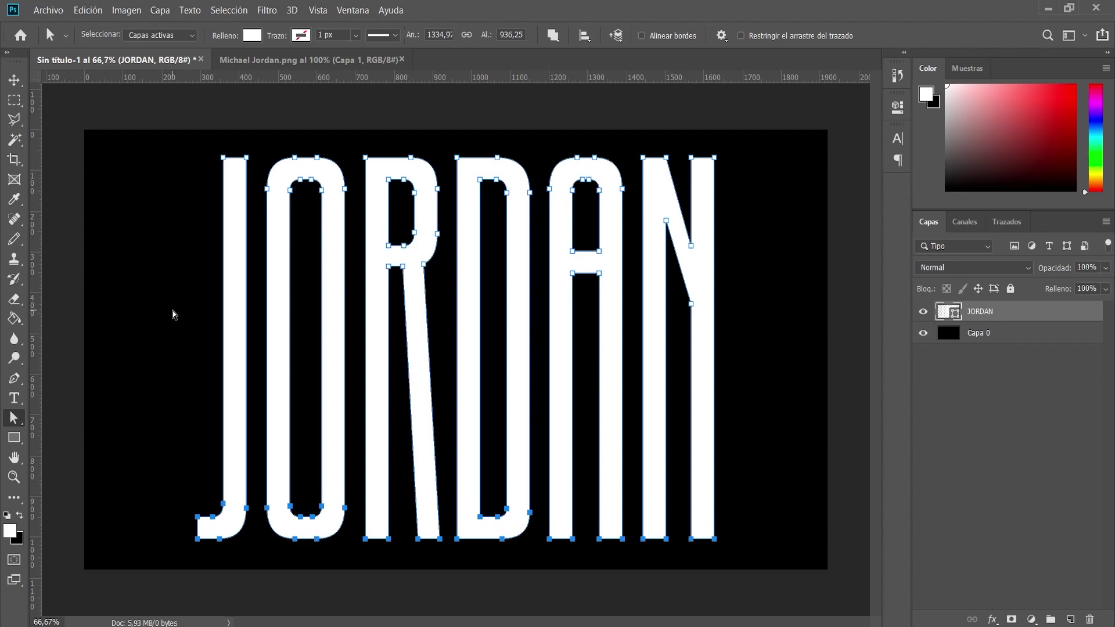
left_click(172, 314)
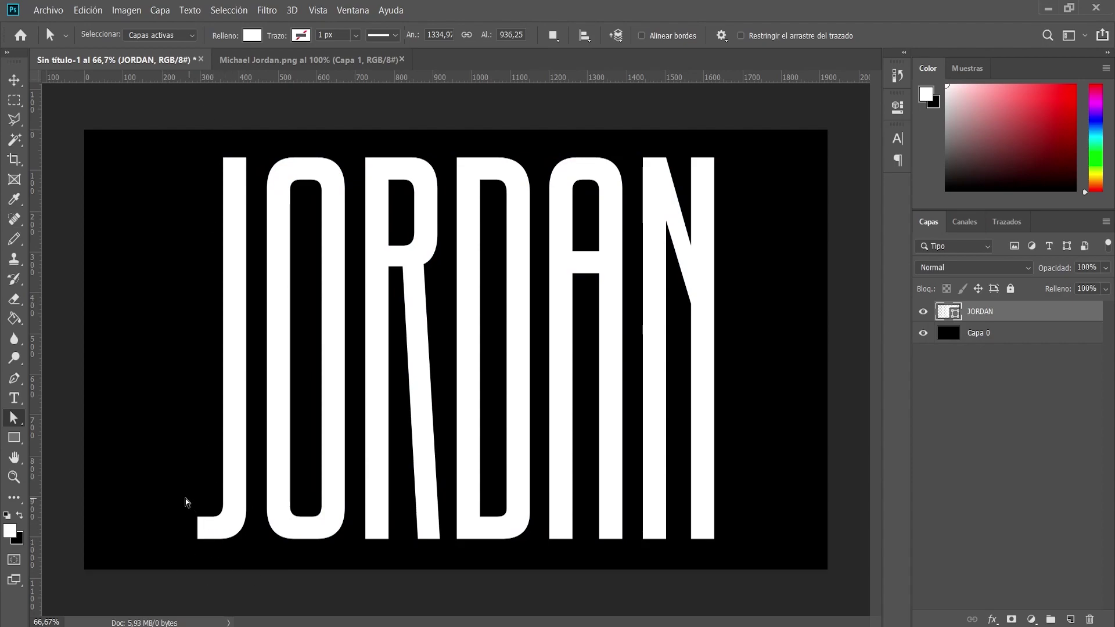
left_click_drag(184, 497, 206, 563)
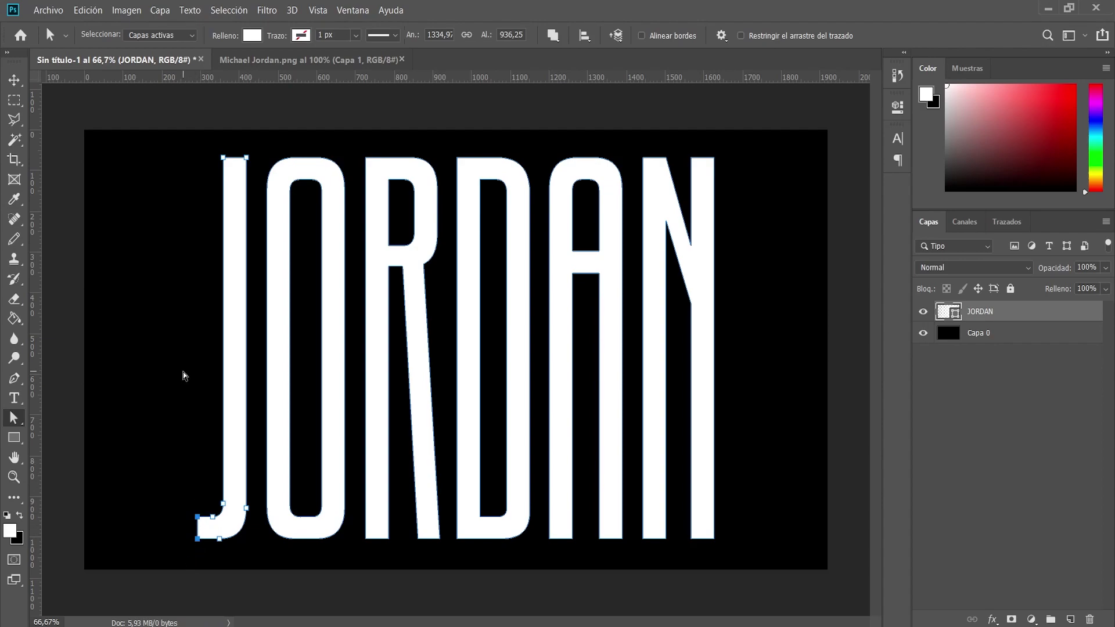
Step: Nudge the J's bottom-left anchors left, widening JORDAN to about 1366 × 936 px
key("Left")
key("Left")
key("Left")
key("Left")
key("Left")
key("Left")
key("Left")
key("Left")
key("Left")
key("Left")
key("Left")
key("Left")
key("Left")
key("Left")
key("Left")
key("Left")
key("Left")
key("Left")
key("Left")
key("Left")
key("Return")
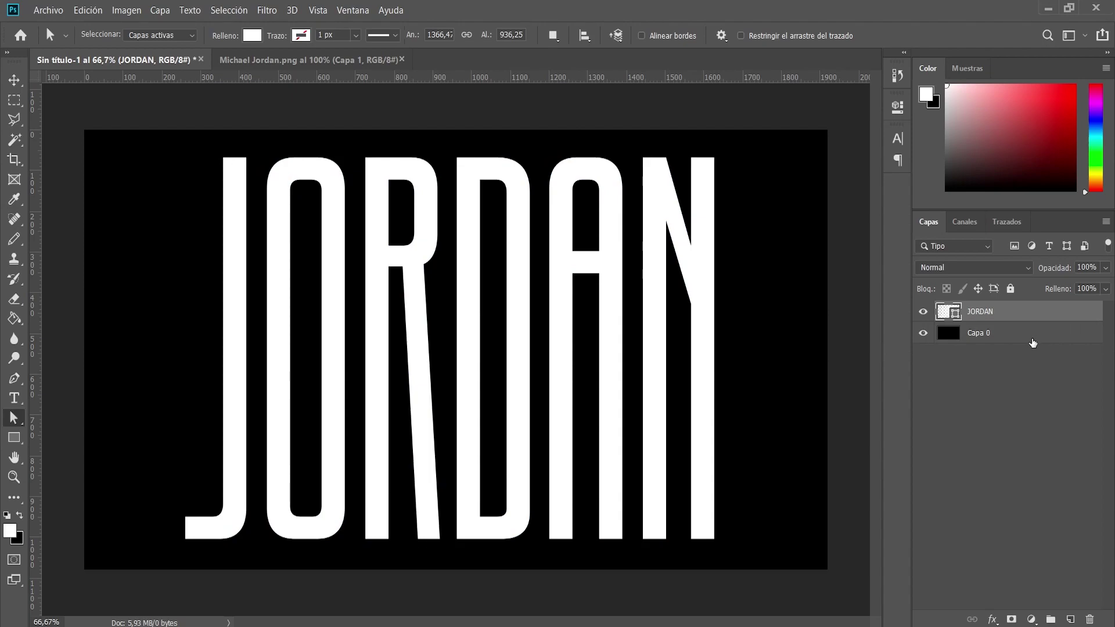
left_click(1031, 336, "shift")
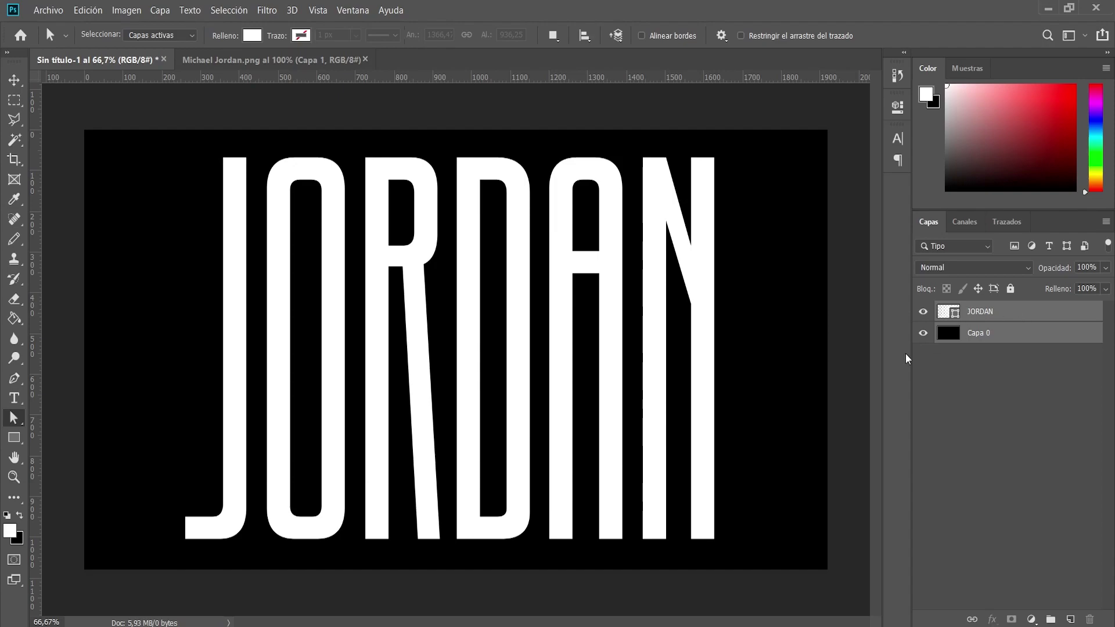
Step: Centre JORDAN both horizontally and vertically on the black canvas
key("v")
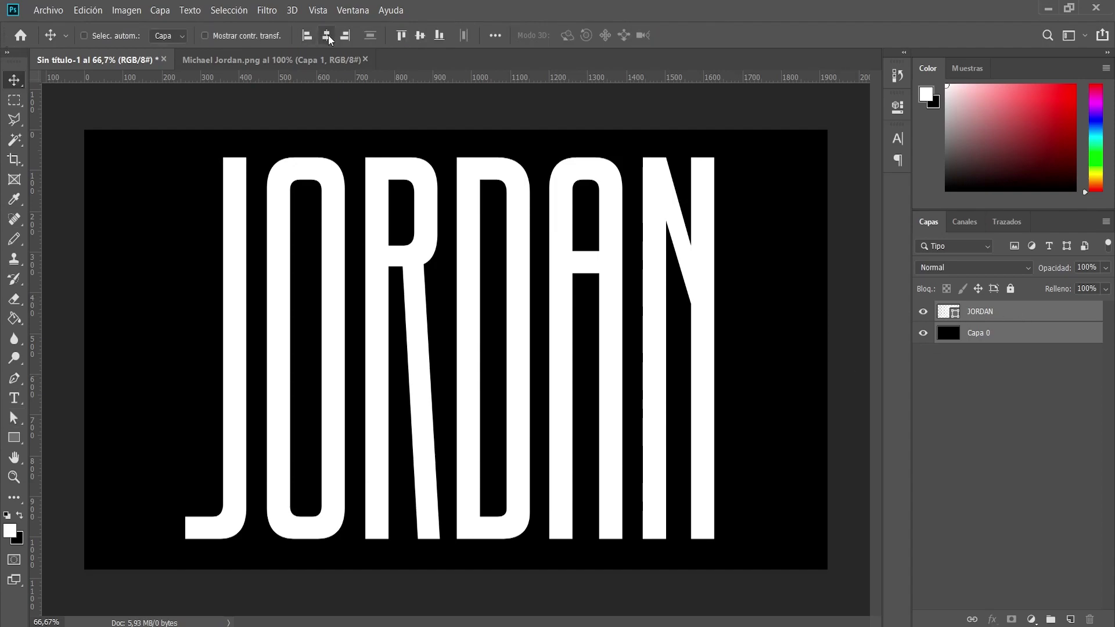
left_click(328, 35)
left_click(421, 33)
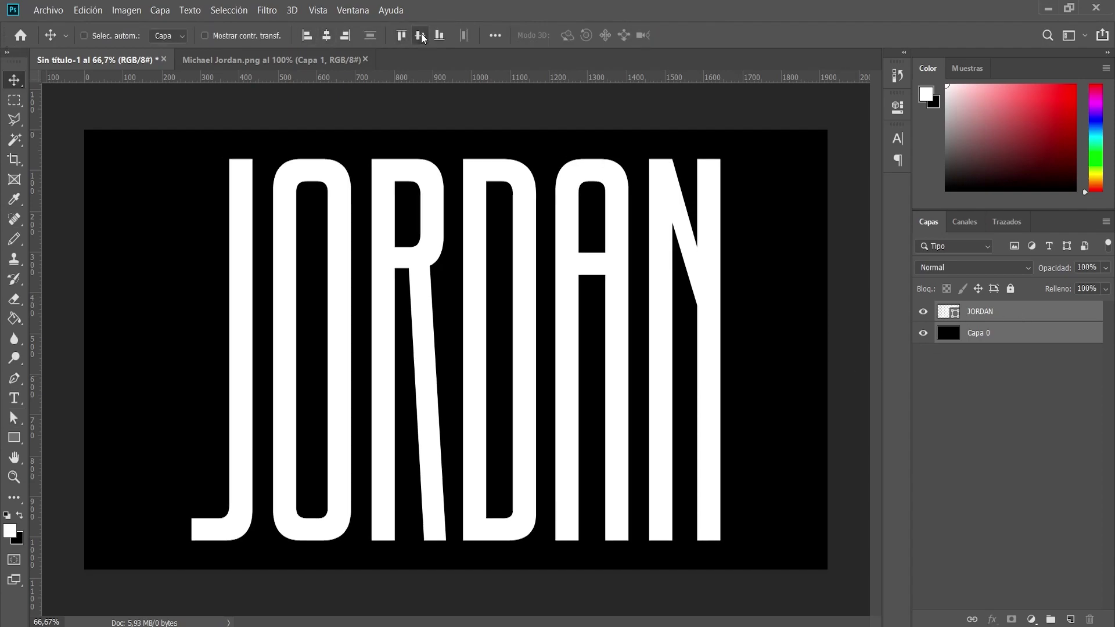
left_click(1010, 316)
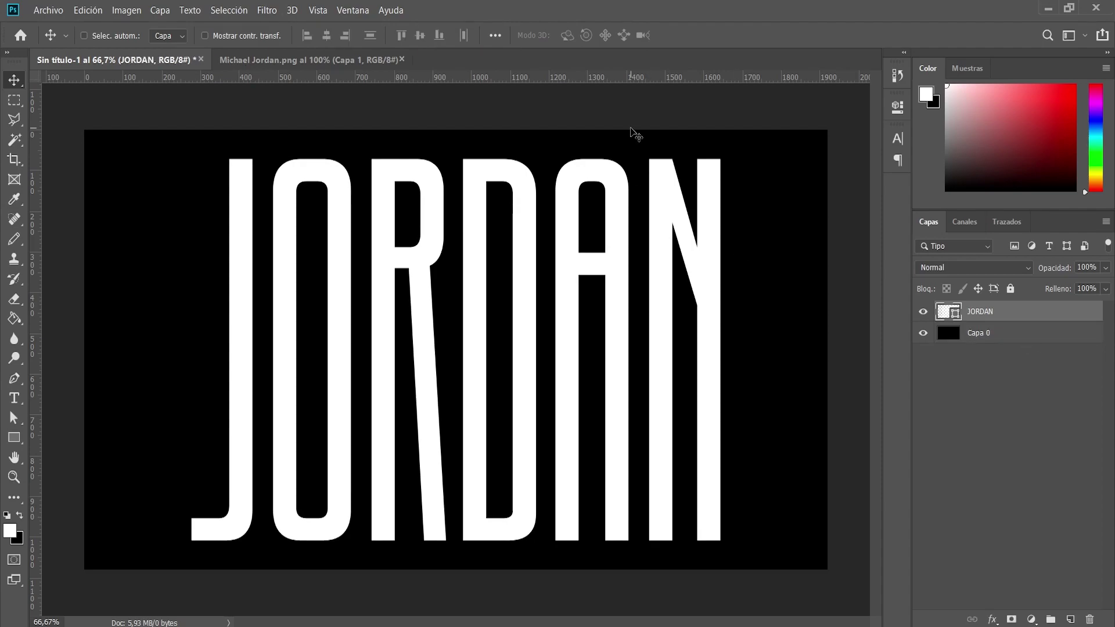
left_click(328, 60)
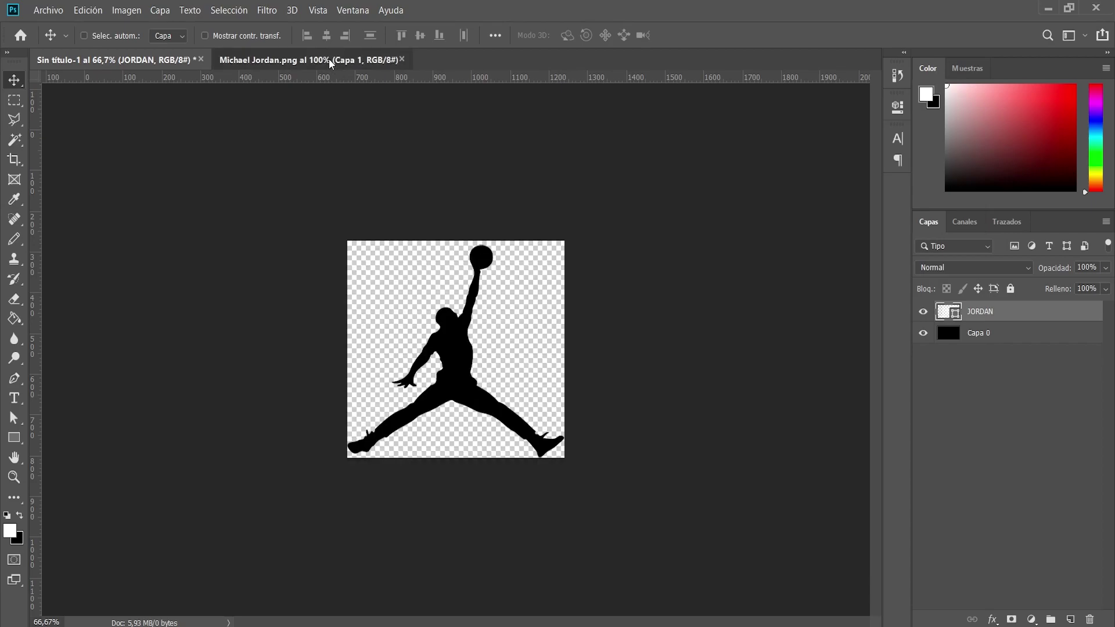
Step: Bring the Jumpman silhouette into the JORDAN document and scale it to about 256%
left_click_drag(455, 297, 159, 62)
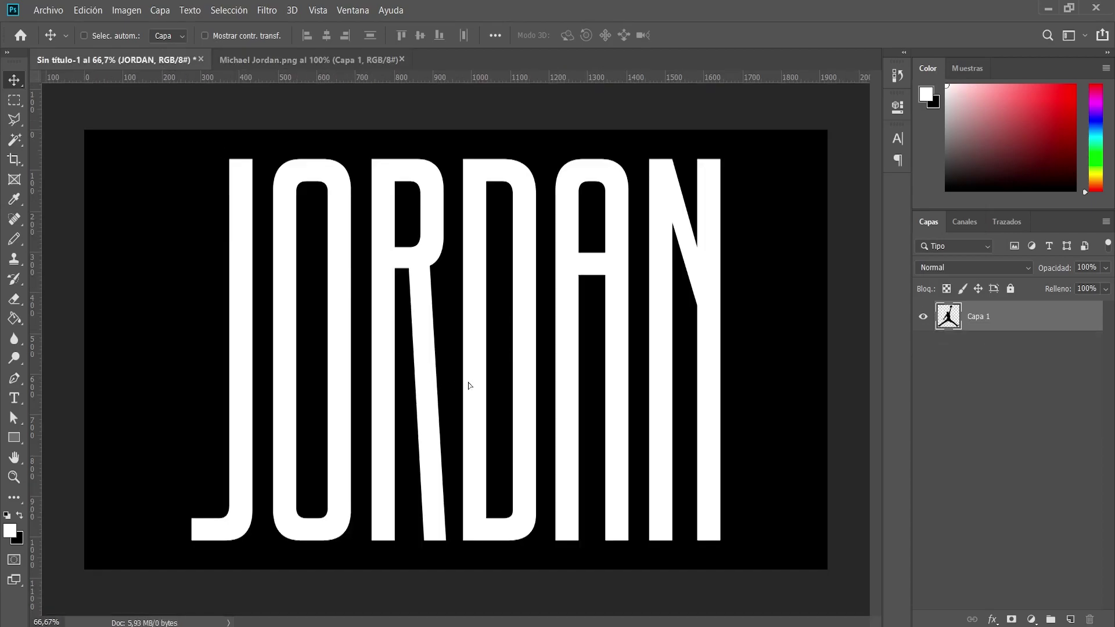
left_click_drag(158, 61, 471, 387)
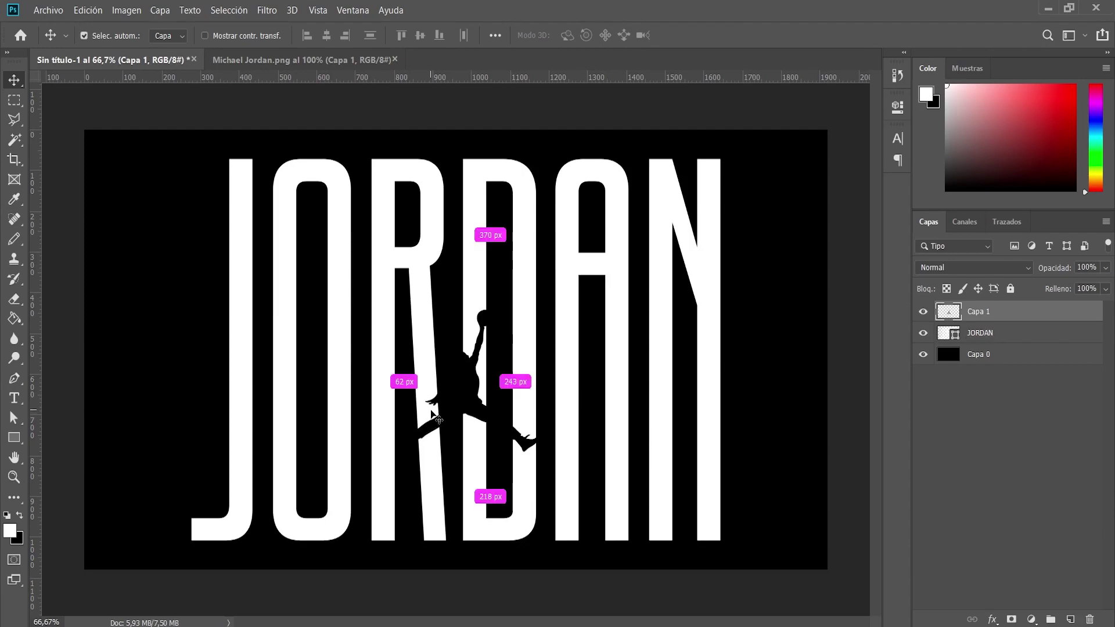
key("ctrl+t")
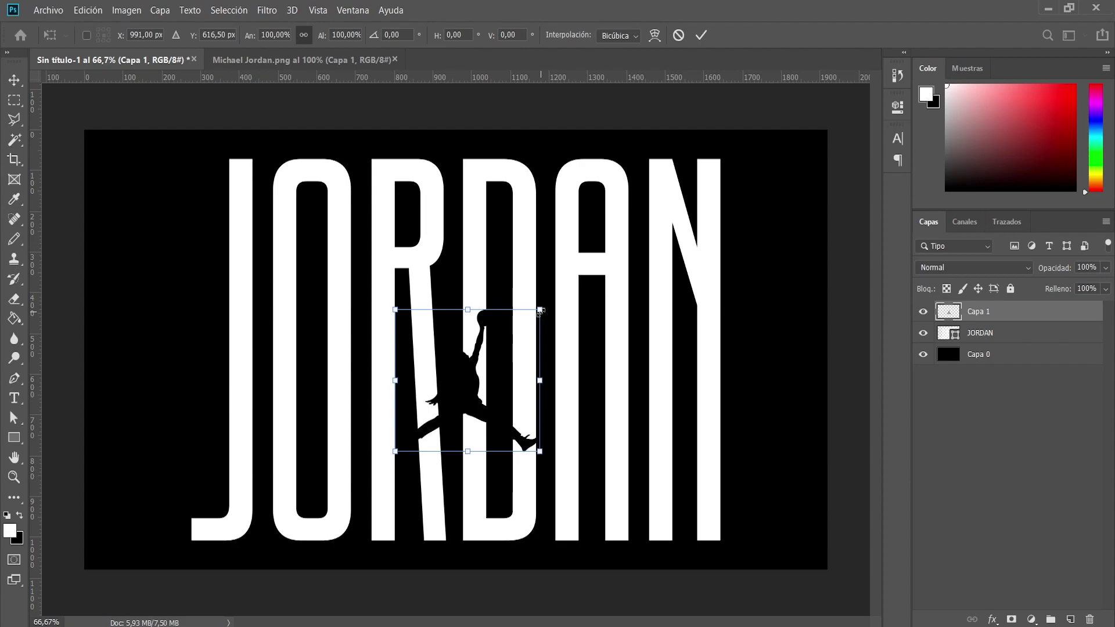
left_click_drag(540, 309, 686, 179)
mouse_move(395, 452)
left_mouse_down()
mouse_move(275, 540)
mouse_move(263, 520)
left_mouse_up()
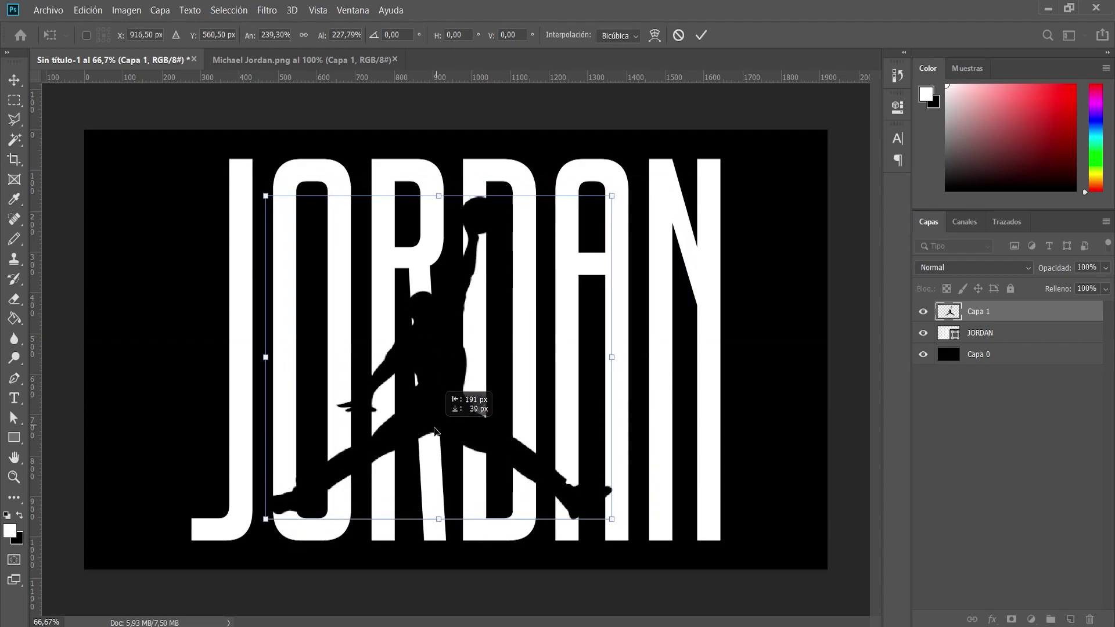
mouse_move(686, 180)
left_mouse_down()
mouse_move(621, 191)
mouse_move(638, 178)
left_mouse_up()
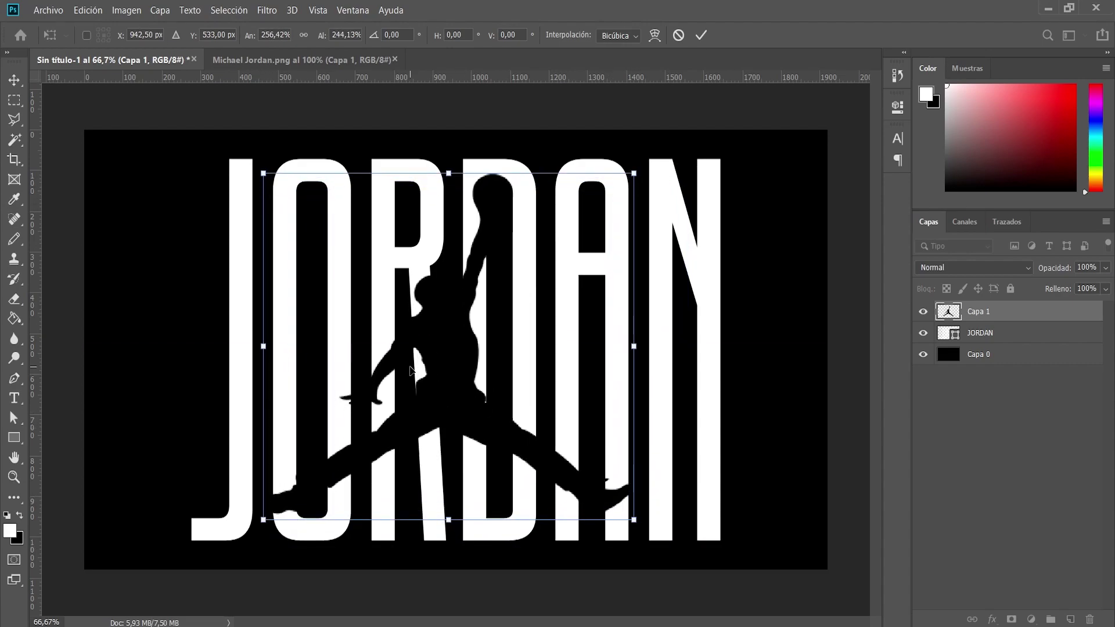
key("Return")
left_click(1016, 353, "shift")
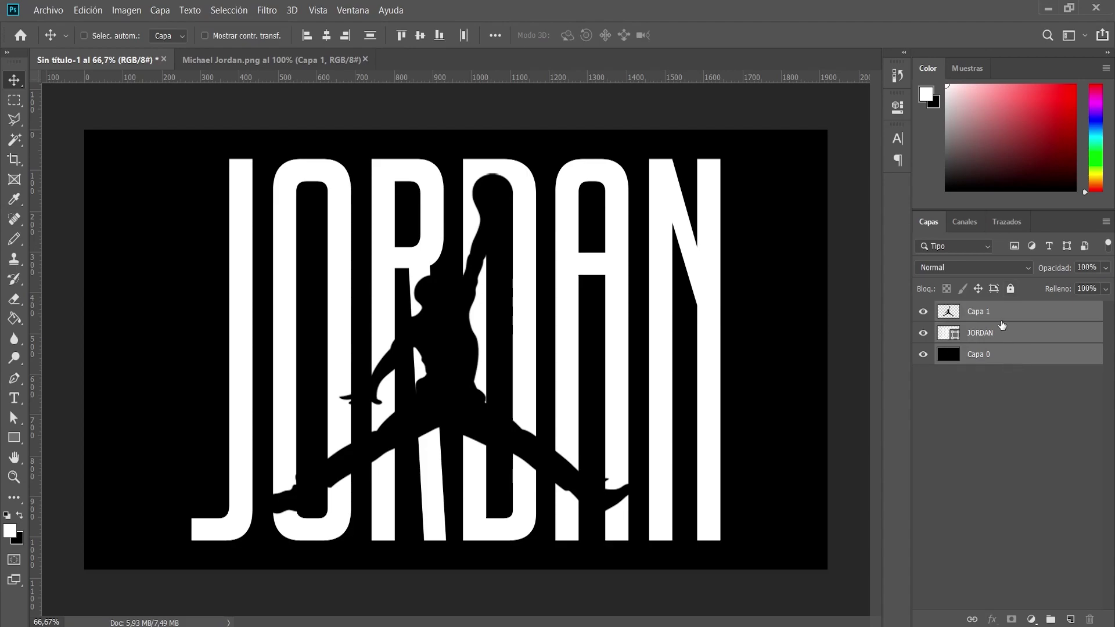
Step: Centre the Jumpman horizontally over JORDAN and shrink it slightly
left_click(329, 36)
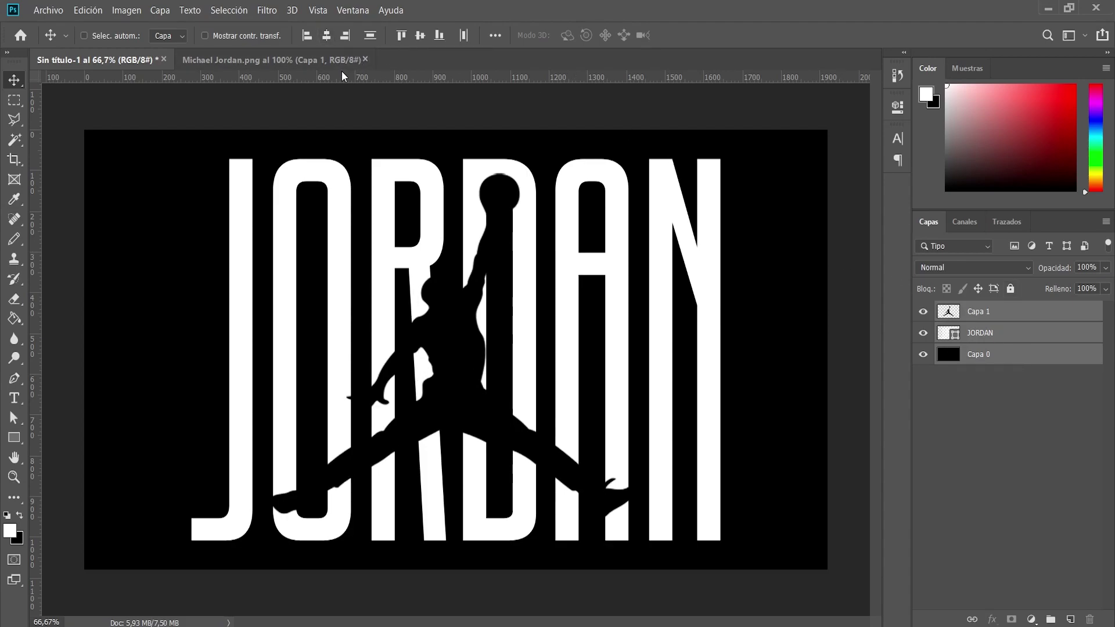
left_click(1003, 317)
key("ctrl+t")
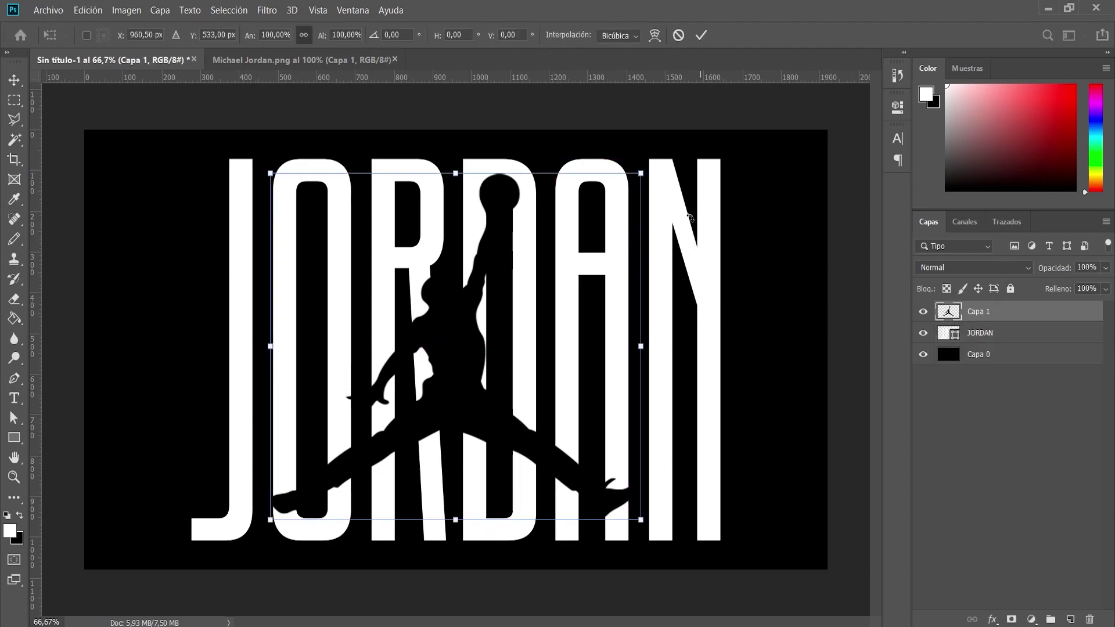
left_click_drag(645, 169, 630, 182)
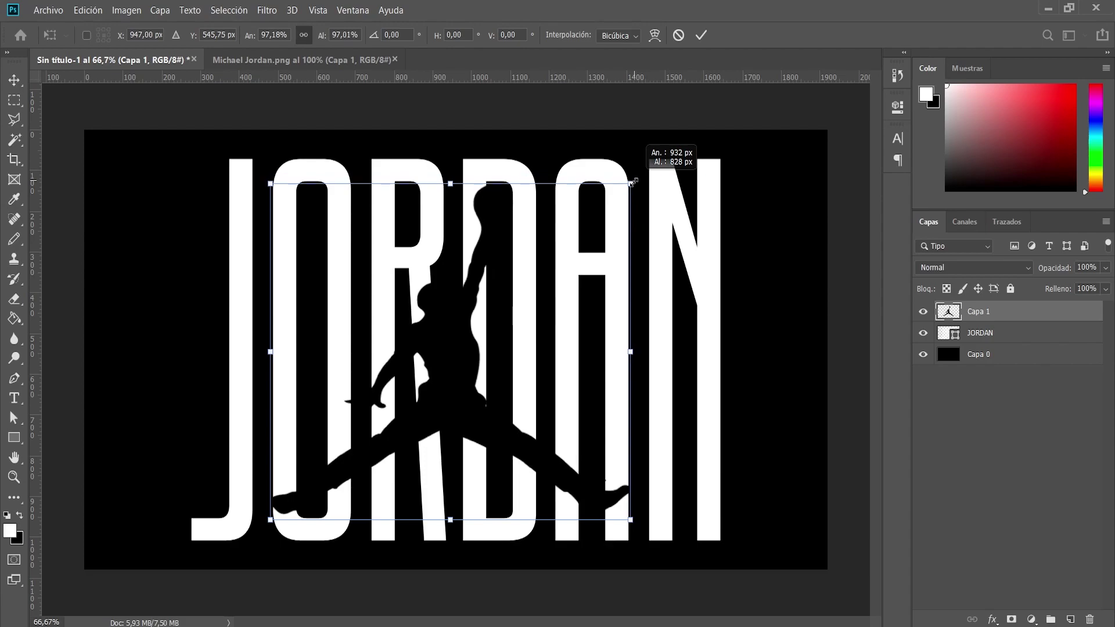
left_click_drag(487, 337, 494, 341)
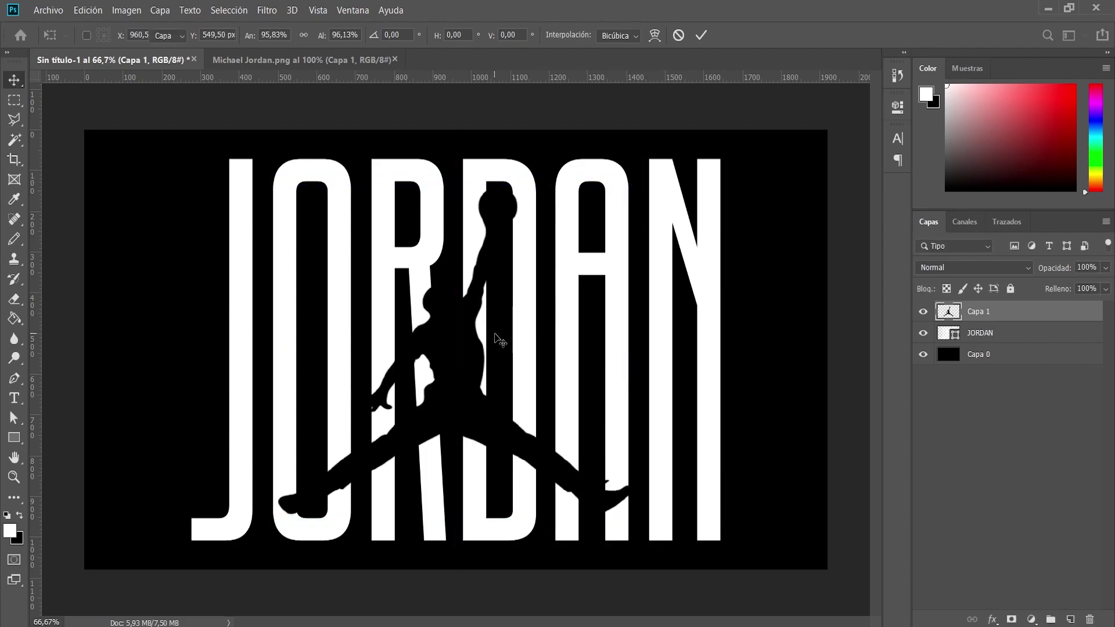
key("Return")
Step: Make a final small size adjustment to the Jumpman, to about 96%, for recentring
key("ctrl+alt+a")
left_click(987, 312)
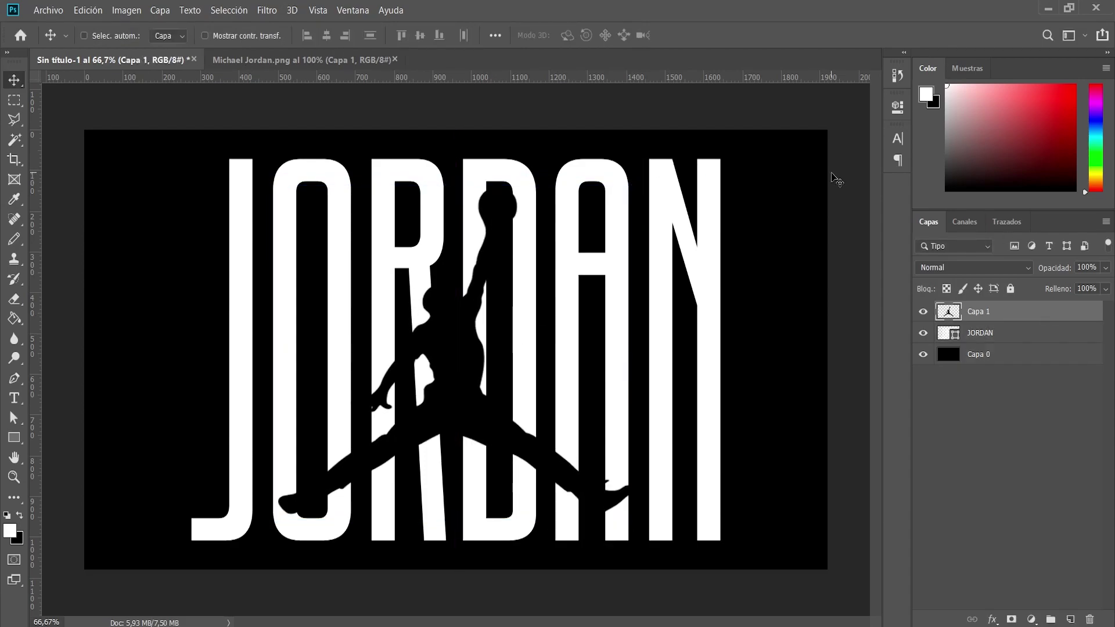
key("ctrl+t")
left_click_drag(607, 395, 562, 378)
key("Return")
key("ctrl+alt+a")
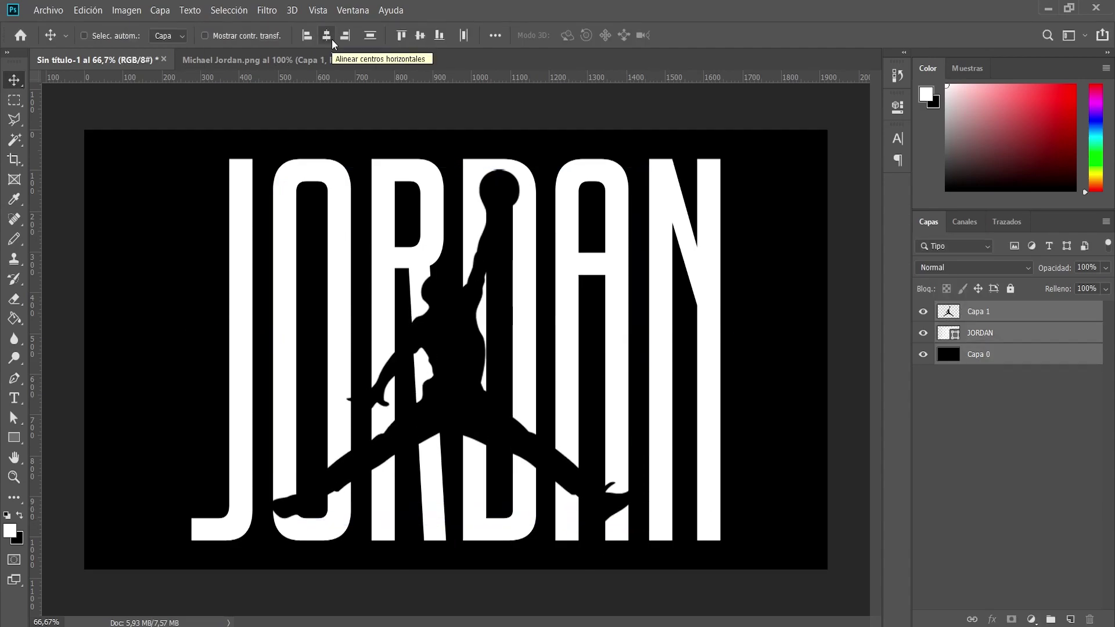